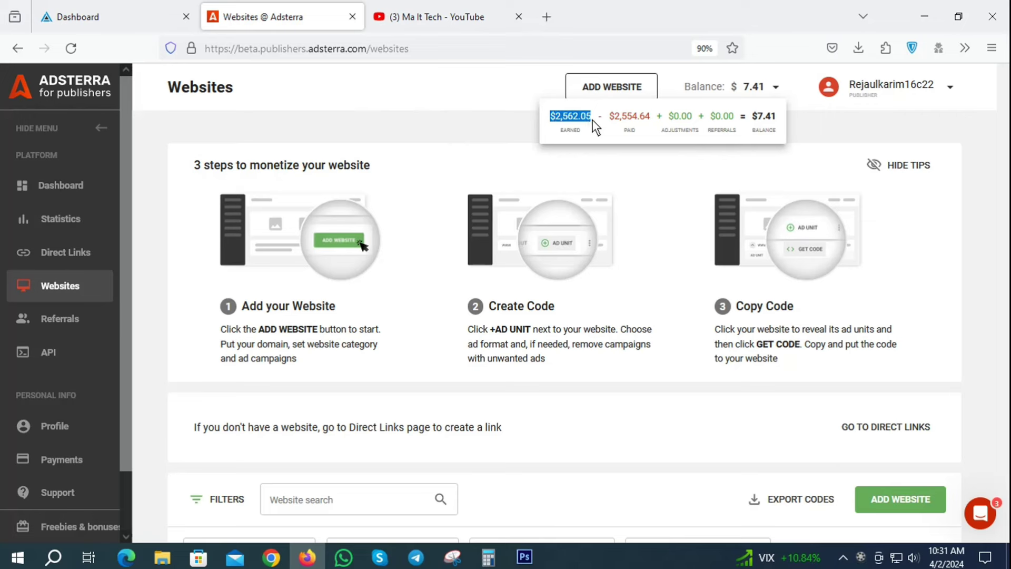
Check the paid amount in the balance breakdown, then go to the Payments page.
{"action": "left_click_drag", "start_coordinate": [610, 107], "coordinate": [618, 109]}
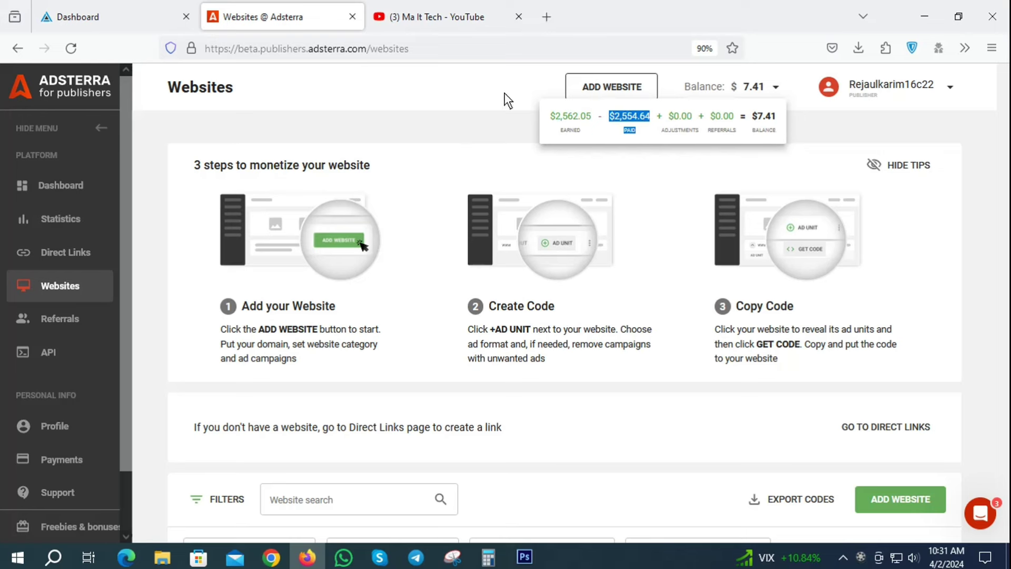
{"action": "left_click", "coordinate": [470, 89]}
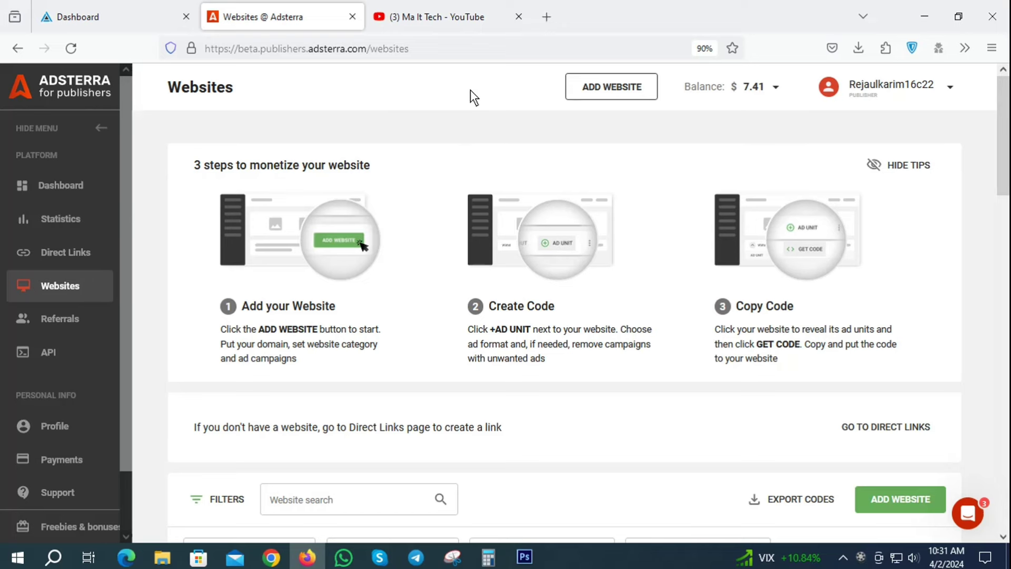
{"action": "left_click", "coordinate": [52, 460]}
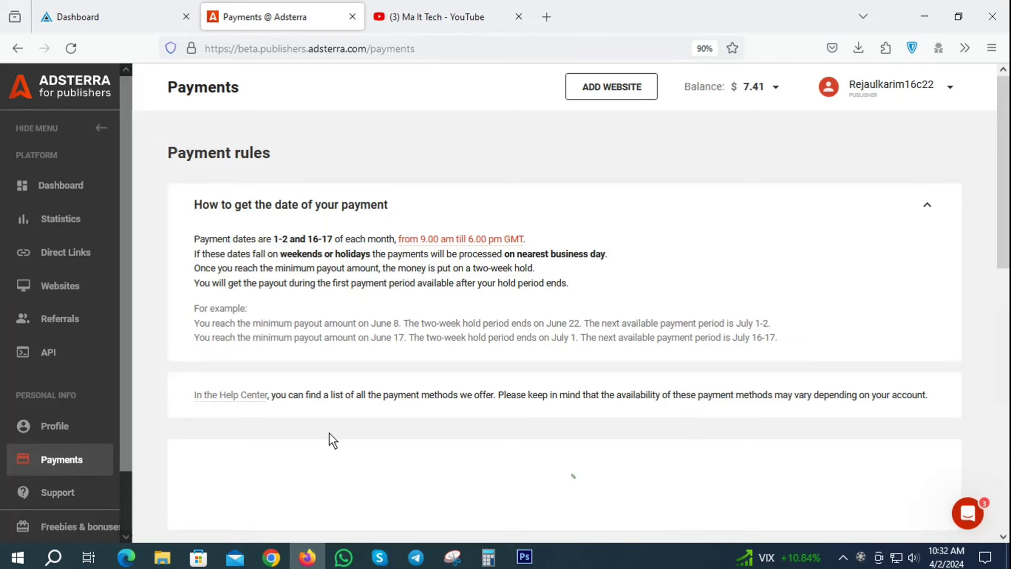
Highlight the latest $194.11 payout in Payments history, then return to the AdBlueMedia dashboard.
{"action": "scroll", "coordinate": [595, 363], "scroll_direction": "down", "scroll_amount": 4}
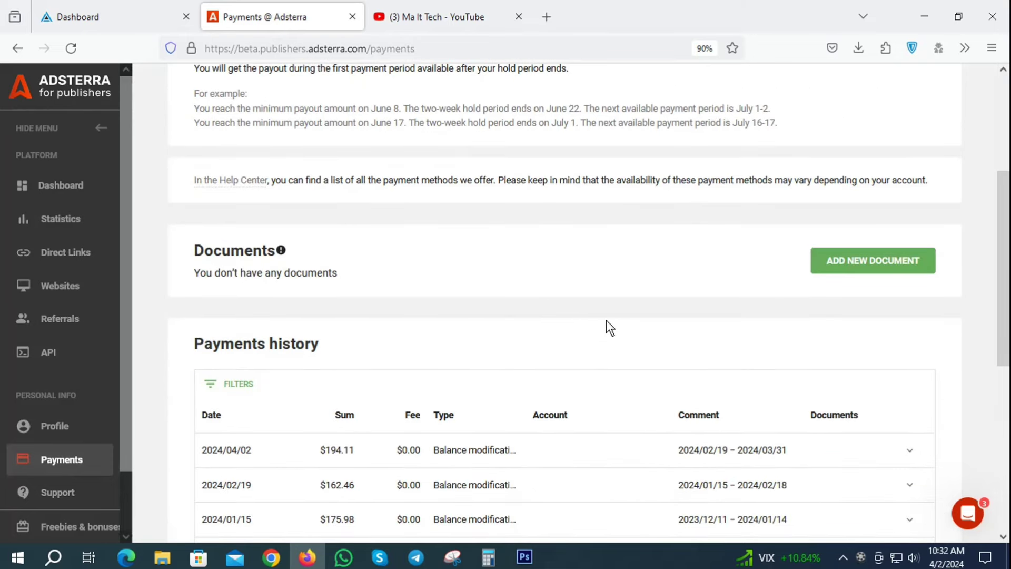
{"action": "scroll", "coordinate": [526, 343], "scroll_direction": "down", "scroll_amount": 3}
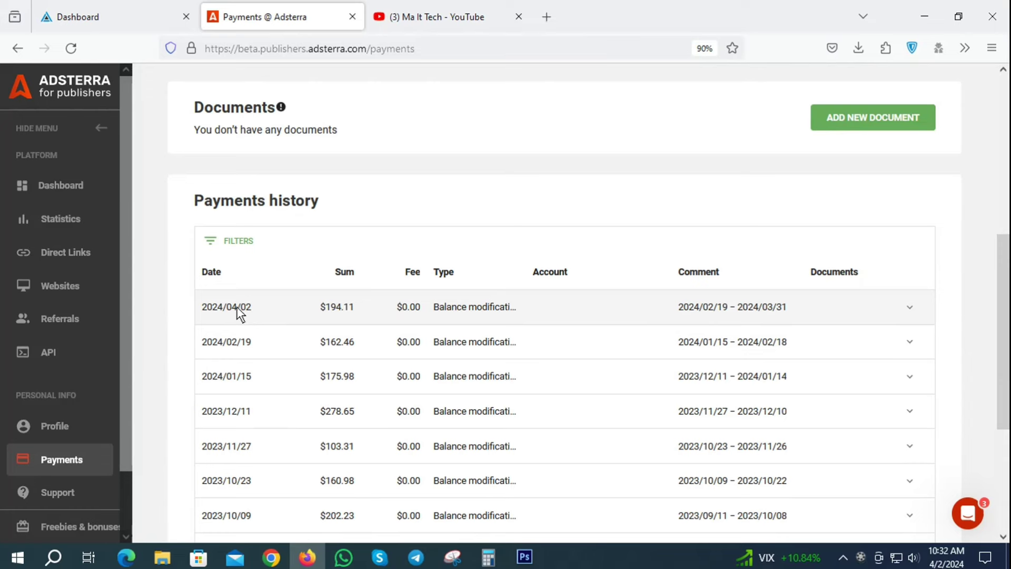
{"action": "left_click_drag", "start_coordinate": [326, 306], "coordinate": [356, 313]}
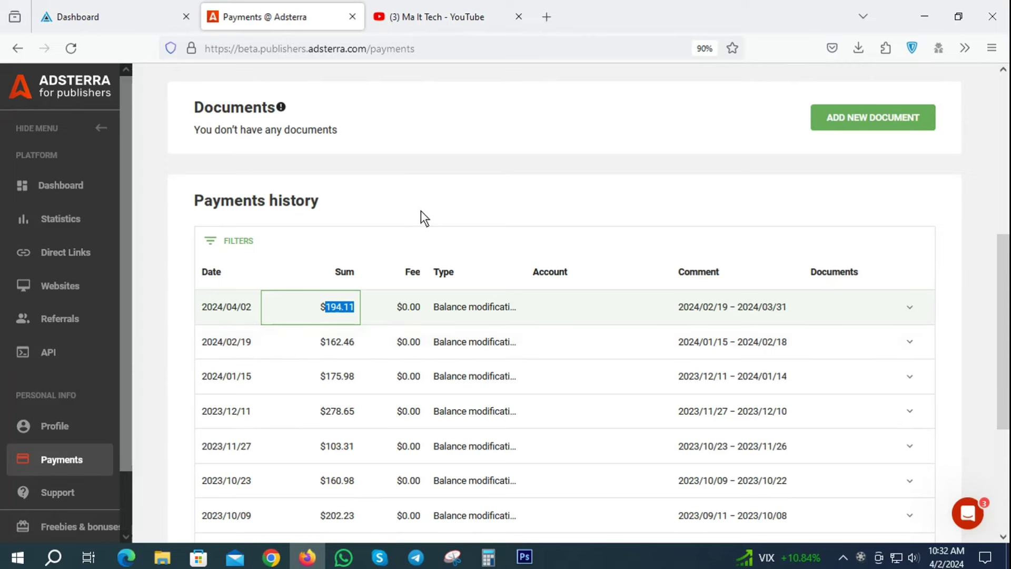
{"action": "scroll", "coordinate": [440, 253], "scroll_direction": "up", "scroll_amount": 7}
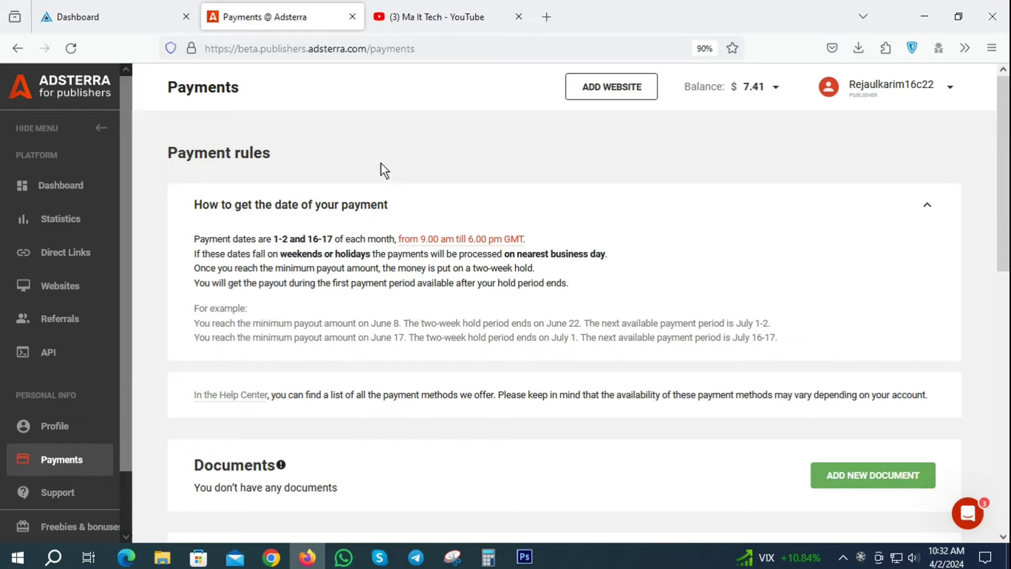
{"action": "left_click", "coordinate": [130, 13]}
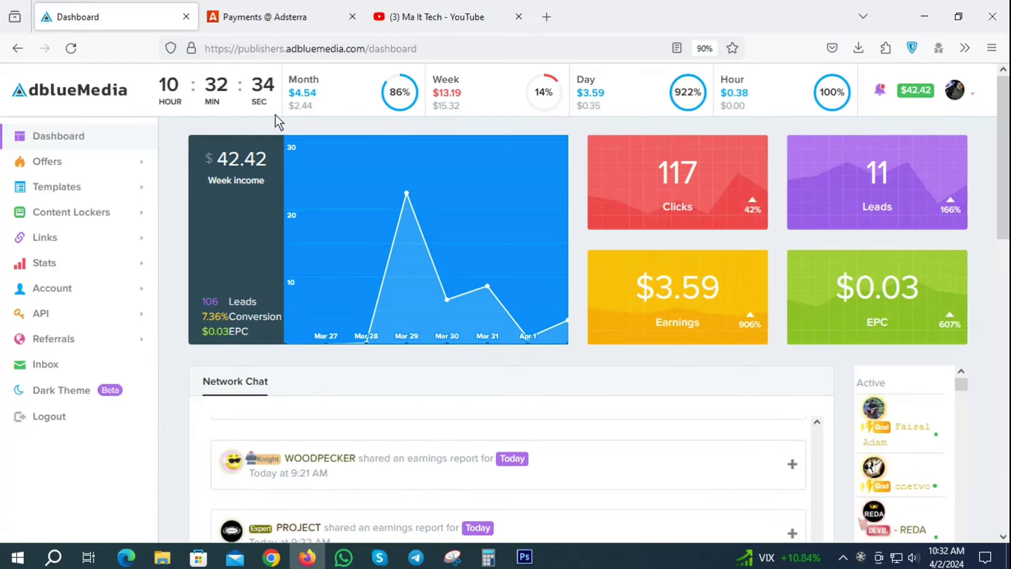
Compare the Adsterra payments tab with the AdBlueMedia dashboard, then open the saved links text file.
{"action": "left_click", "coordinate": [276, 17]}
{"action": "left_click", "coordinate": [117, 11]}
{"action": "left_click", "coordinate": [264, 16]}
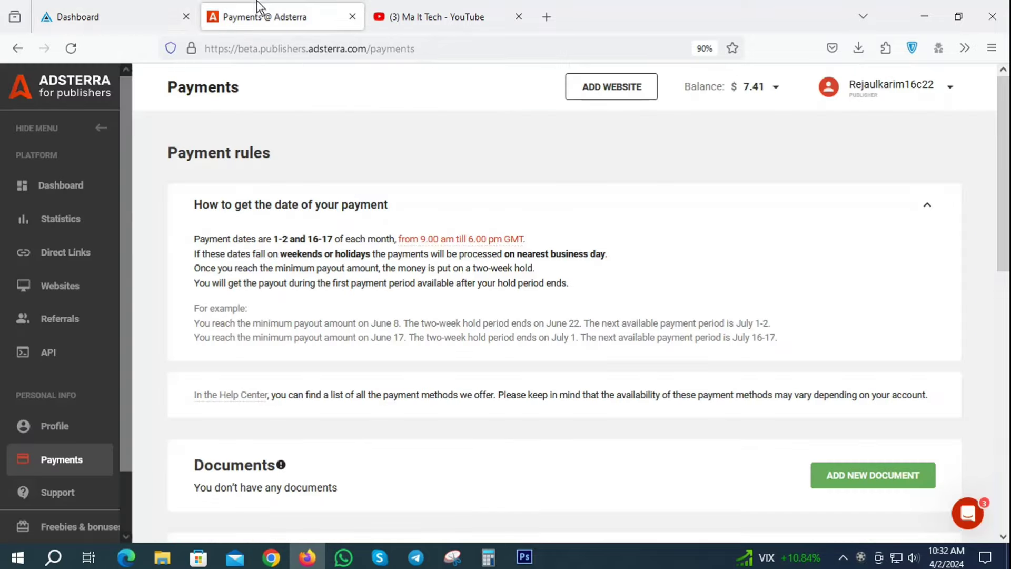
{"action": "left_click", "coordinate": [94, 15]}
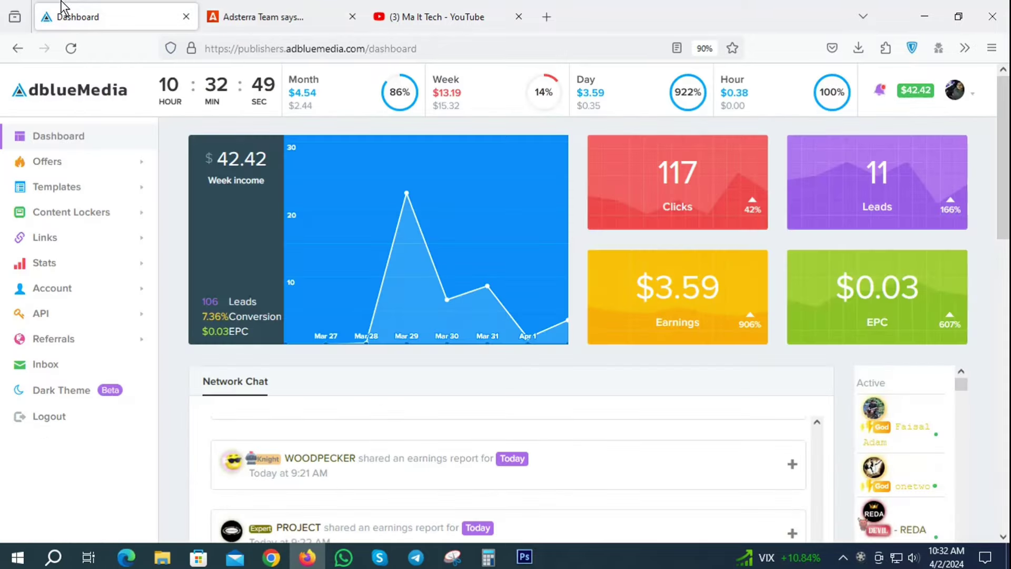
{"action": "left_click", "coordinate": [925, 14]}
{"action": "double_click", "coordinate": [464, 119]}
Copy the first URL from Notepad and load chatxv.github.io/earnfreebtc in a new Firefox tab.
{"action": "left_click_drag", "start_coordinate": [358, 126], "coordinate": [92, 127]}
{"action": "right_click", "coordinate": [196, 127]}
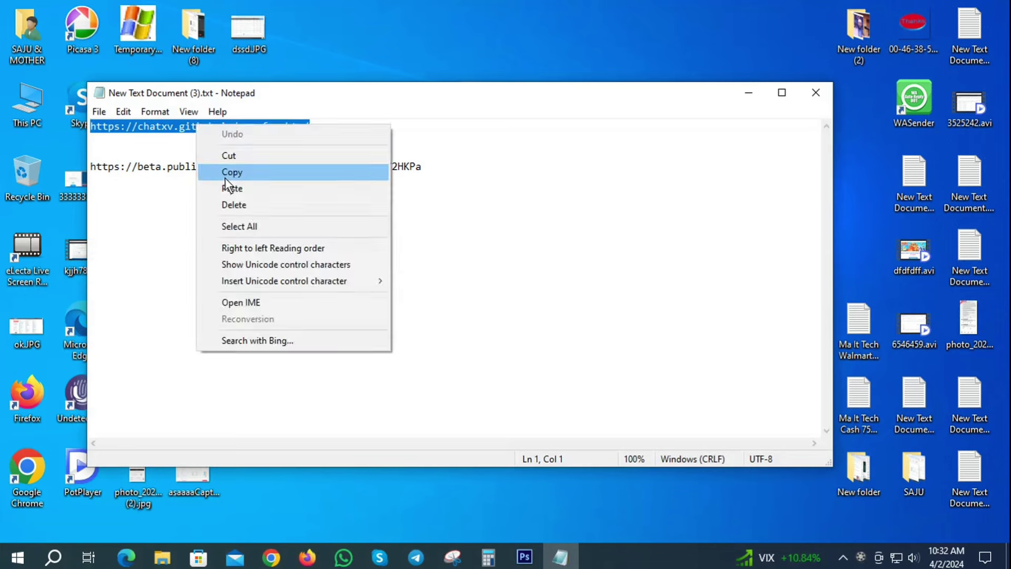
{"action": "left_click", "coordinate": [225, 176]}
{"action": "left_click", "coordinate": [305, 557]}
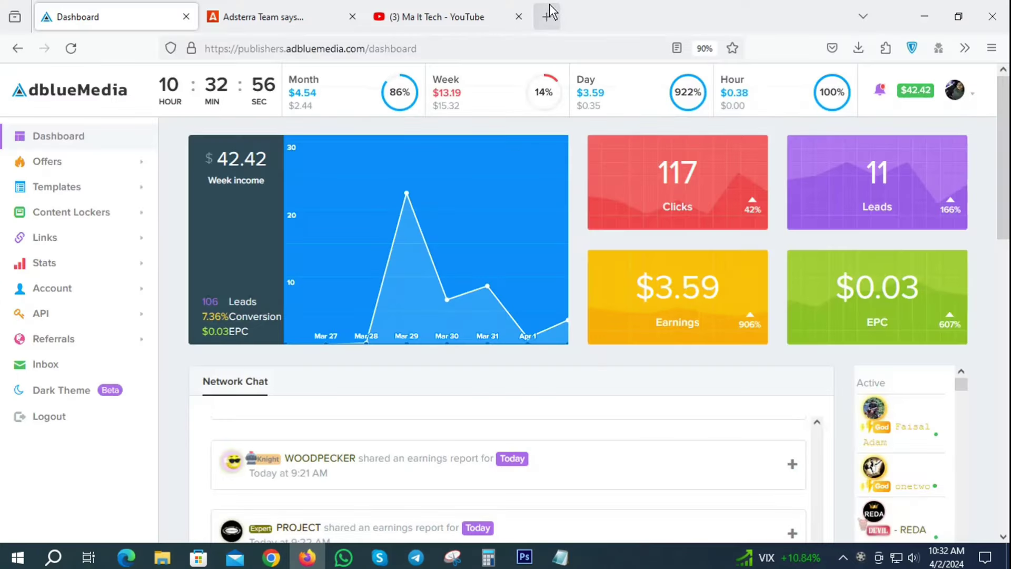
{"action": "left_click", "coordinate": [547, 17]}
{"action": "left_click", "coordinate": [307, 52]}
{"action": "key", "text": "ctrl+v"}
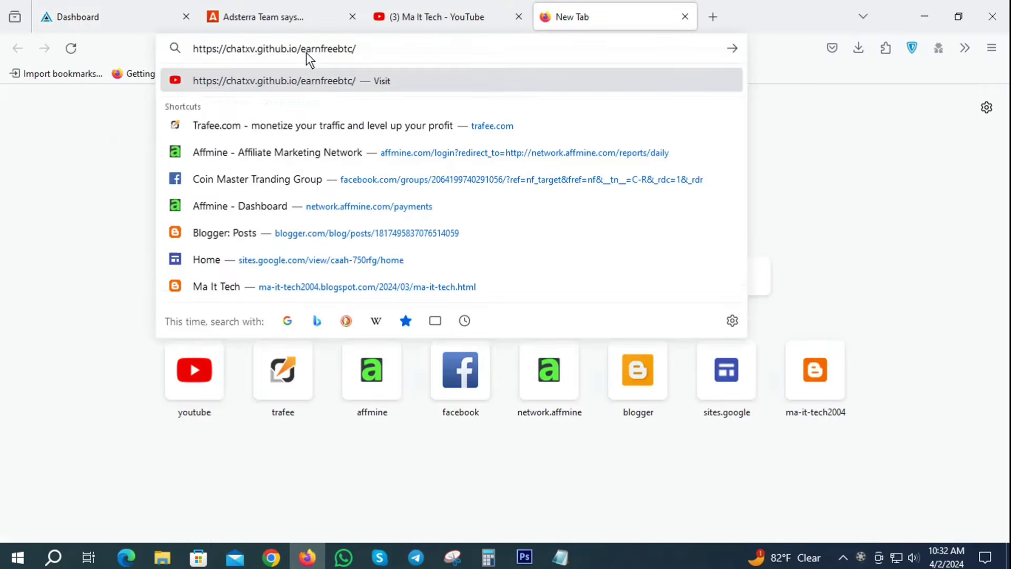
{"action": "key", "text": "Return"}
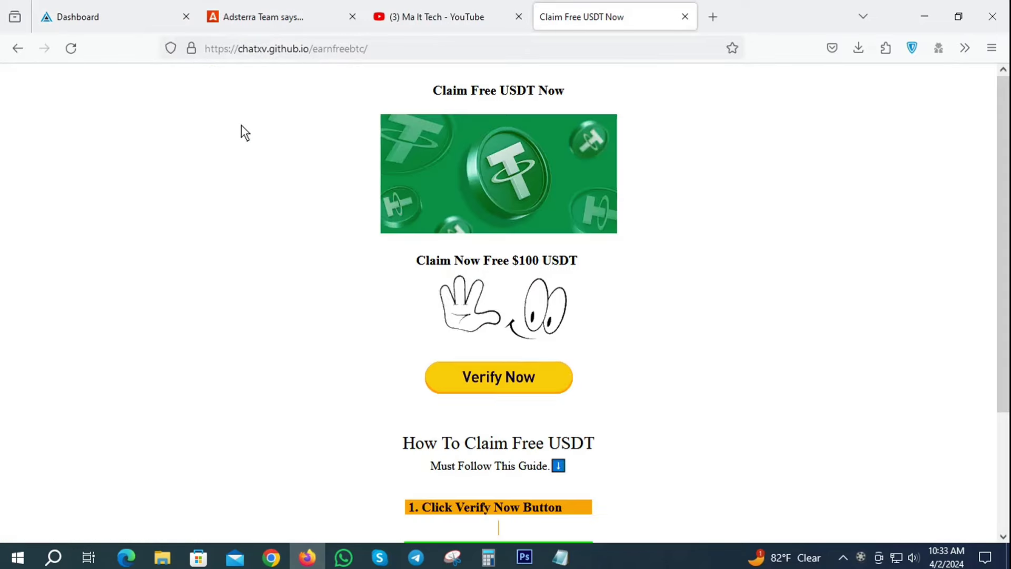
Dismiss the pop-up ad and look over the Claim Free USDT page.
{"action": "scroll", "coordinate": [507, 204], "scroll_direction": "down", "scroll_amount": 2}
{"action": "scroll", "coordinate": [507, 204], "scroll_direction": "down", "scroll_amount": 1}
{"action": "scroll", "coordinate": [547, 309], "scroll_direction": "up", "scroll_amount": 3}
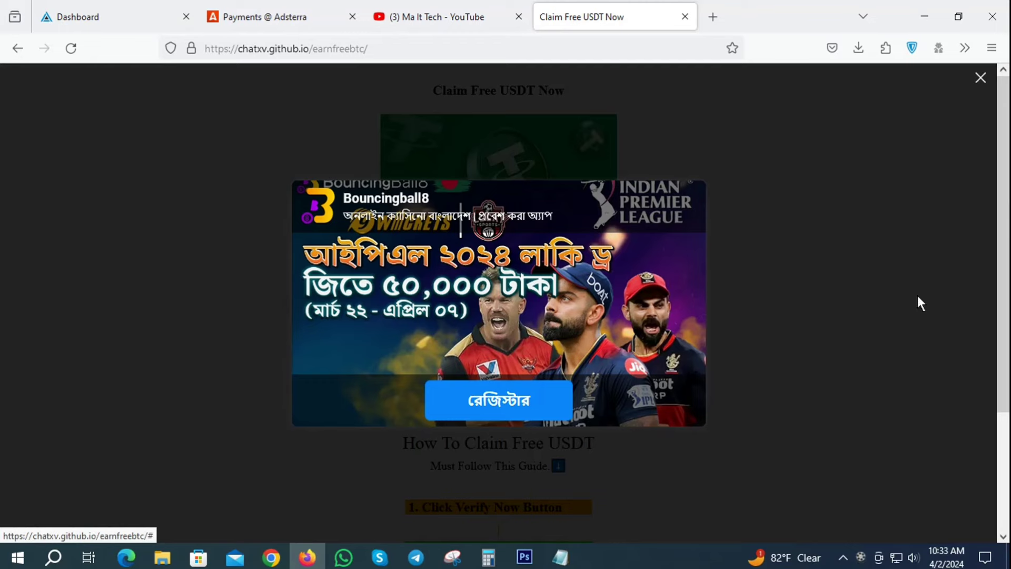
{"action": "left_click", "coordinate": [979, 78]}
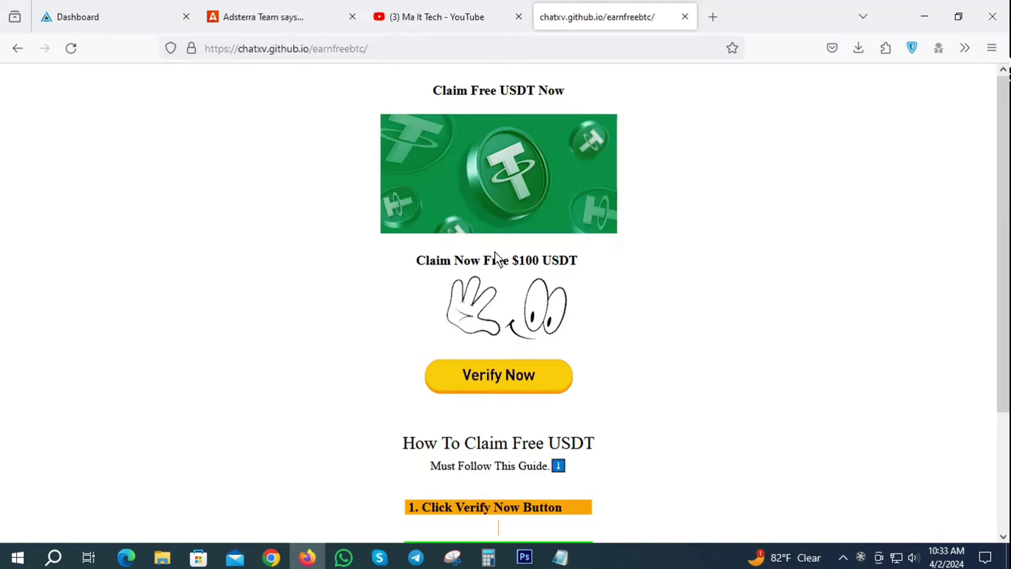
{"action": "scroll", "coordinate": [262, 149], "scroll_direction": "down", "scroll_amount": 1}
{"action": "scroll", "coordinate": [373, 217], "scroll_direction": "up", "scroll_amount": 1}
{"action": "scroll", "coordinate": [372, 216], "scroll_direction": "down", "scroll_amount": 3}
Back on the AdBlueMedia dashboard, open Stats > Lead List.
{"action": "left_click", "coordinate": [128, 11]}
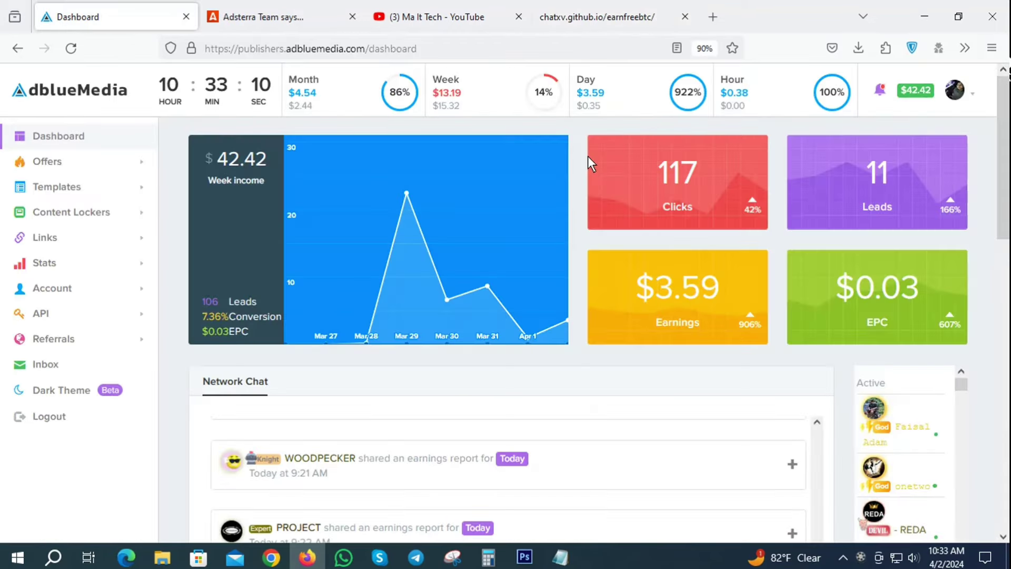
{"action": "left_click", "coordinate": [543, 4]}
{"action": "left_click", "coordinate": [88, 3]}
{"action": "left_click", "coordinate": [87, 240]}
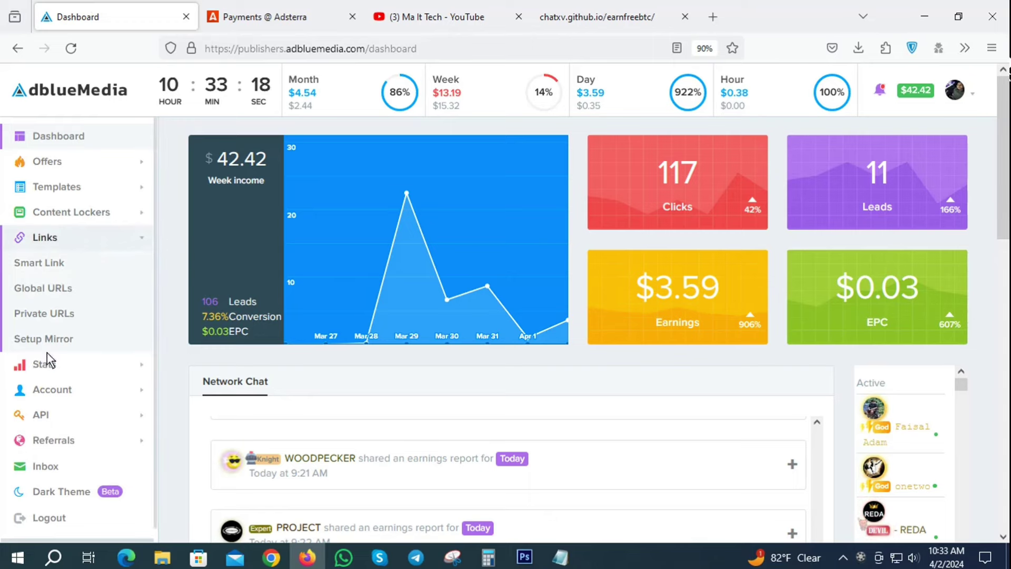
{"action": "left_click", "coordinate": [70, 365]}
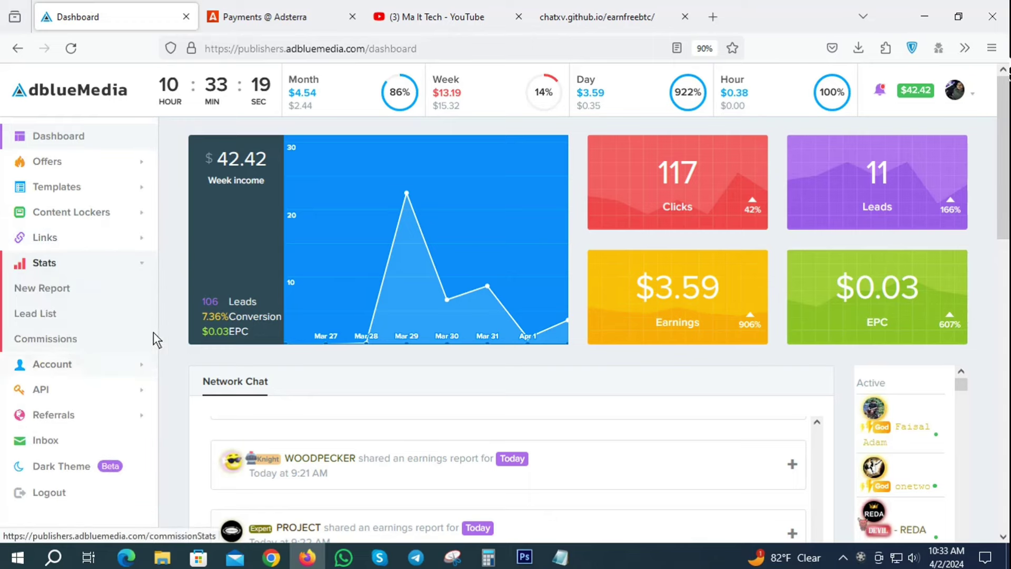
{"action": "left_click", "coordinate": [30, 315]}
Review today's chatxv.github.io leads, then view the Claim Free USDT tab.
{"action": "scroll", "coordinate": [748, 421], "scroll_direction": "down", "scroll_amount": 3}
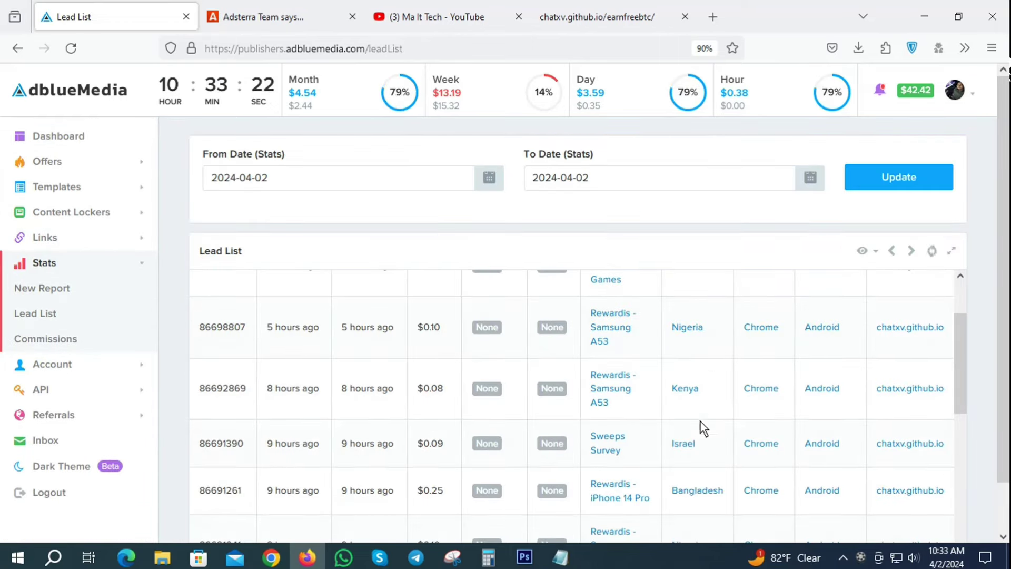
{"action": "scroll", "coordinate": [535, 425], "scroll_direction": "up", "scroll_amount": 3}
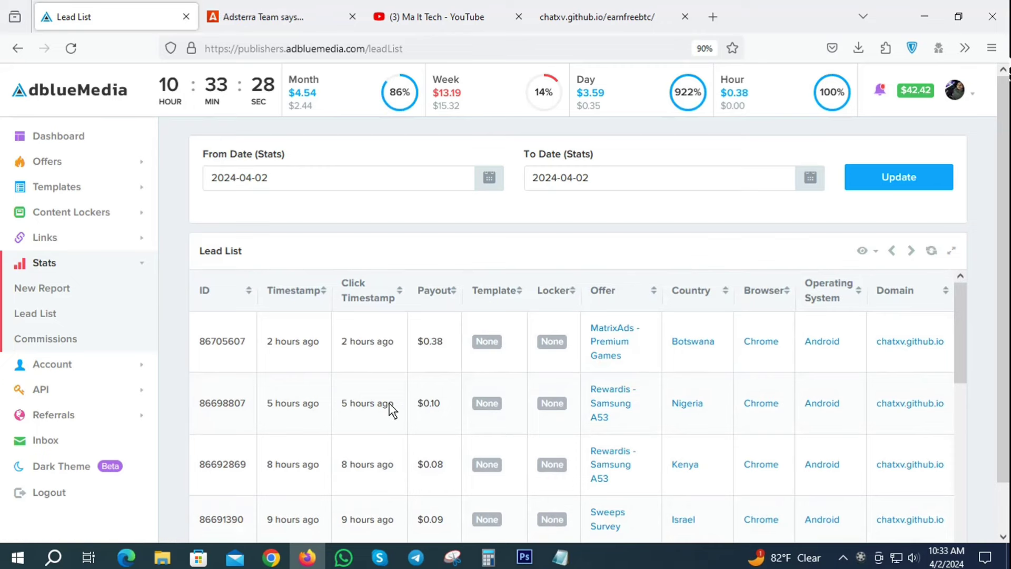
{"action": "scroll", "coordinate": [716, 411], "scroll_direction": "down", "scroll_amount": 2}
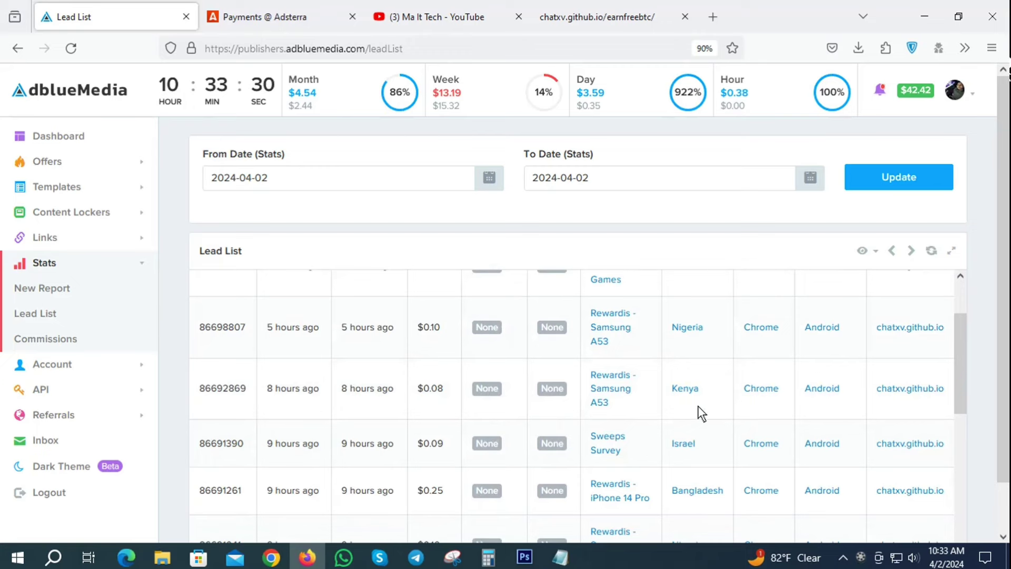
{"action": "scroll", "coordinate": [576, 374], "scroll_direction": "down", "scroll_amount": 3}
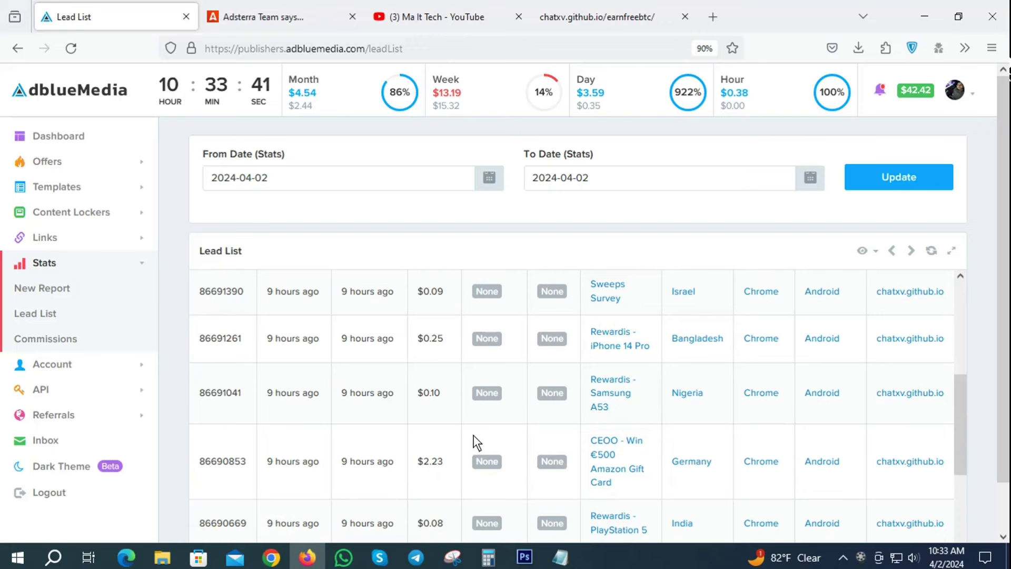
{"action": "scroll", "coordinate": [463, 424], "scroll_direction": "up", "scroll_amount": 5}
{"action": "left_click", "coordinate": [597, 17]}
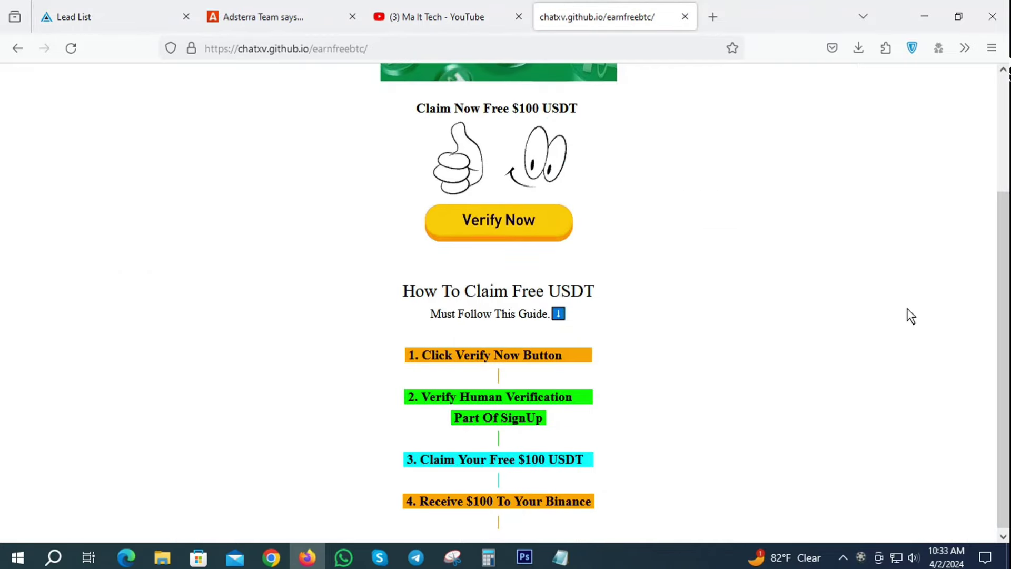
{"action": "scroll", "coordinate": [889, 307], "scroll_direction": "up", "scroll_amount": 3}
{"action": "left_click", "coordinate": [684, 16]}
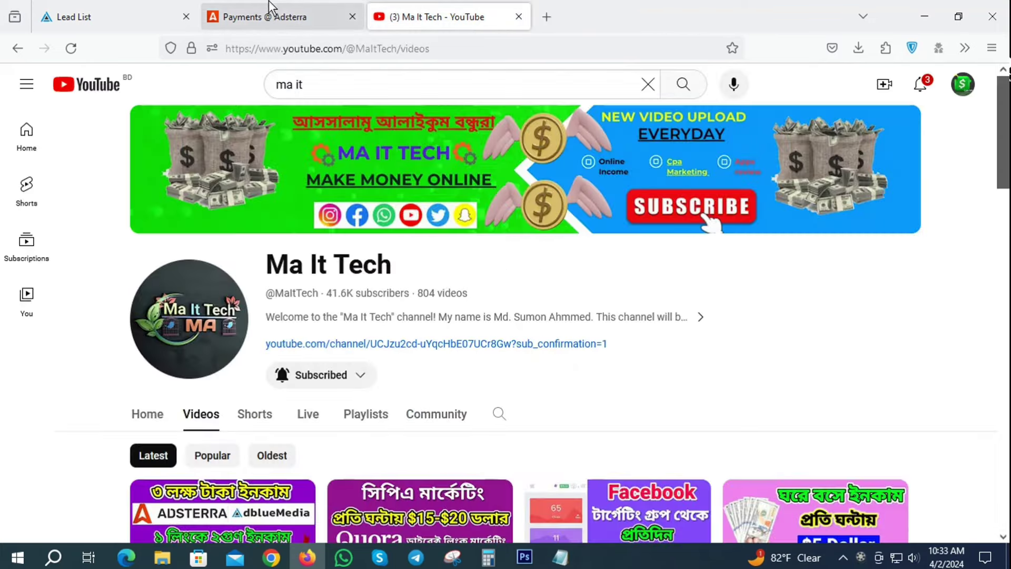
{"action": "left_click", "coordinate": [272, 13]}
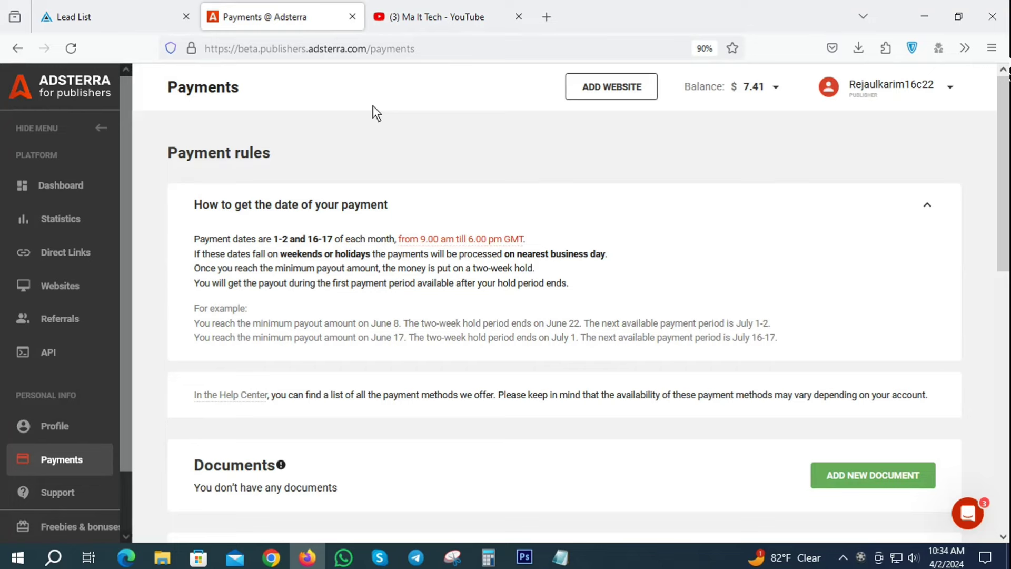
{"action": "left_click", "coordinate": [463, 16]}
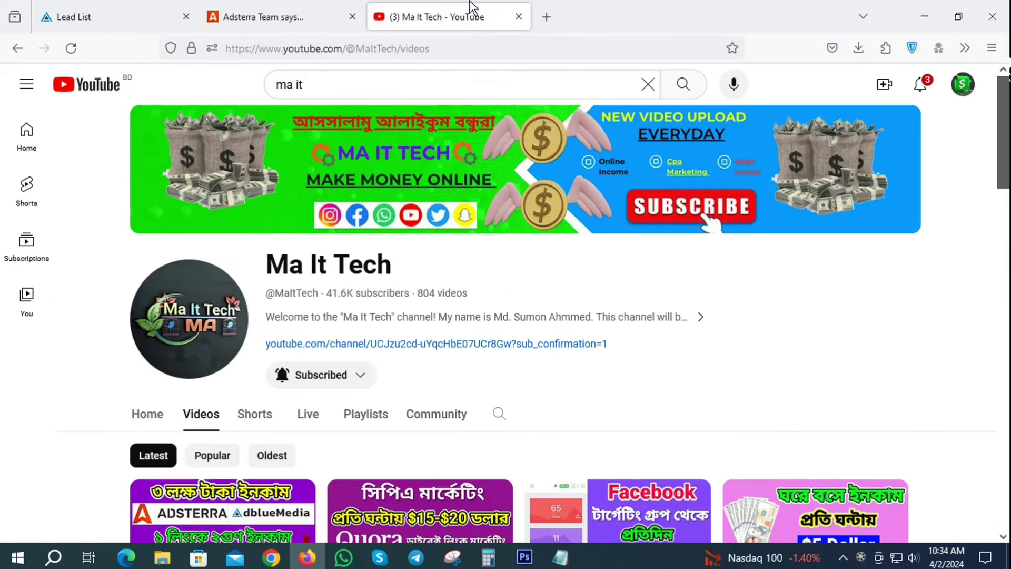
{"action": "left_click_drag", "start_coordinate": [412, 266], "coordinate": [239, 263]}
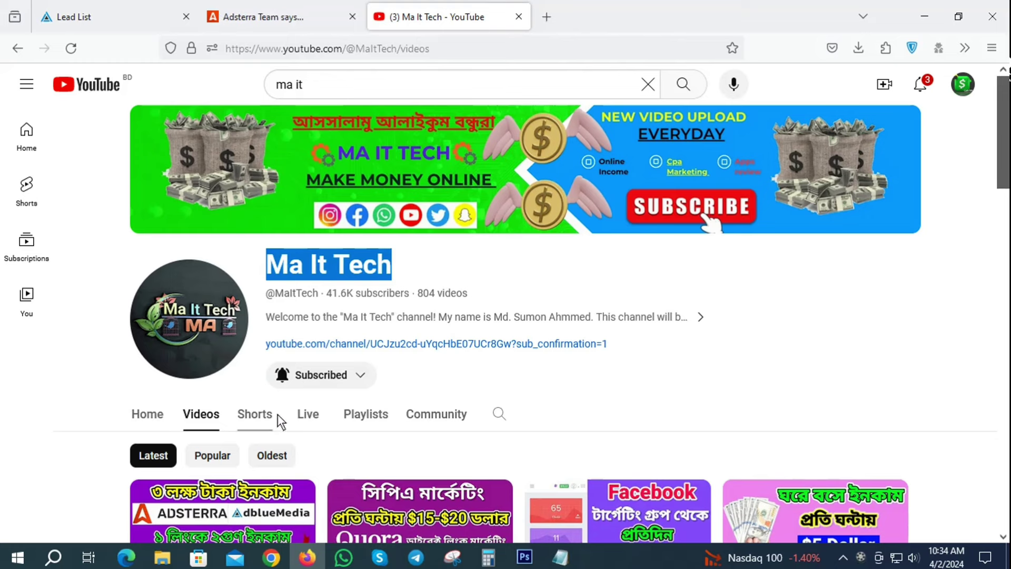
{"action": "left_click", "coordinate": [421, 258]}
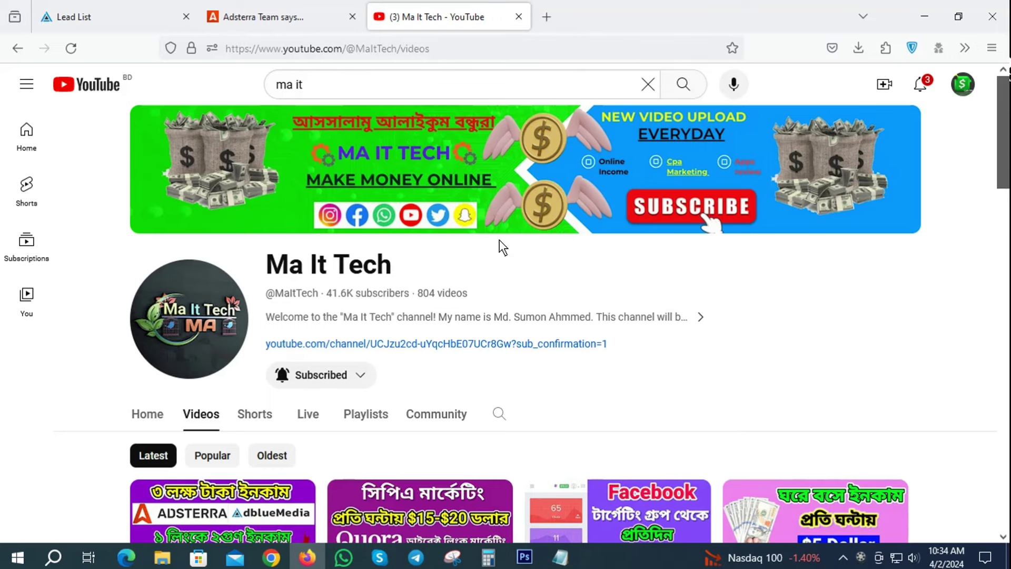
{"action": "left_click", "coordinate": [262, 6]}
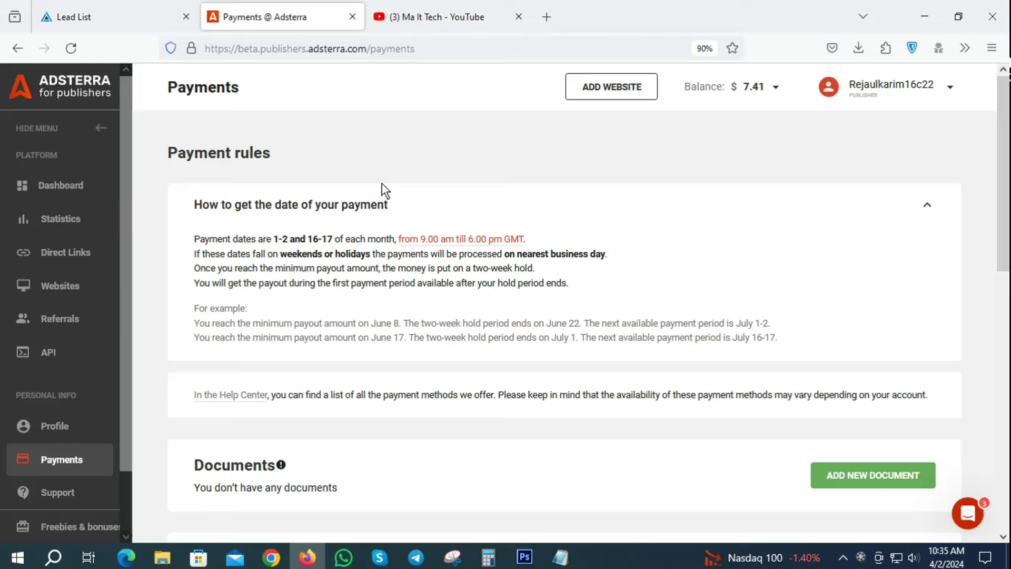
{"action": "left_click", "coordinate": [561, 557]}
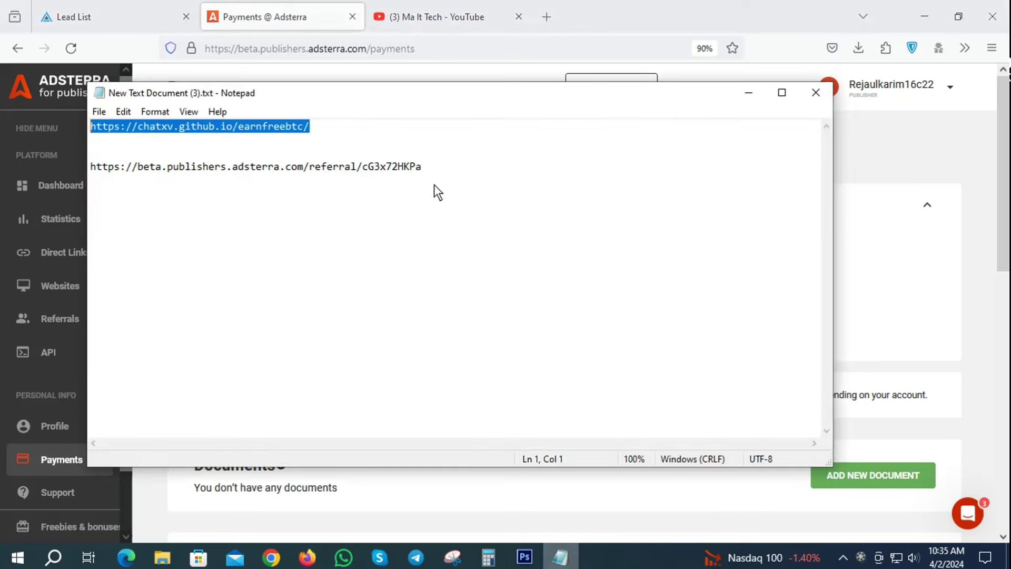
{"action": "left_click_drag", "start_coordinate": [454, 184], "coordinate": [93, 168]}
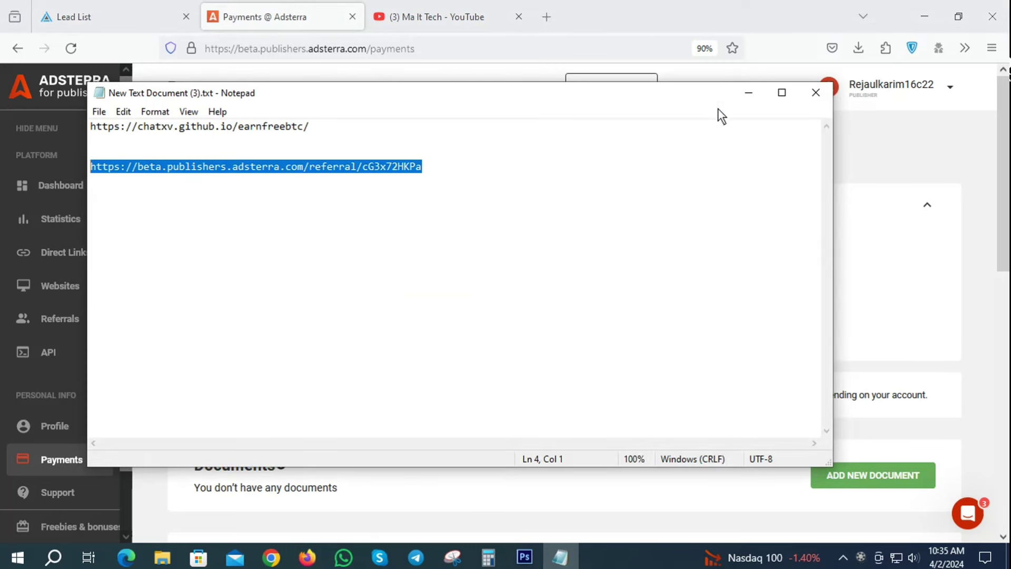
{"action": "left_click", "coordinate": [750, 91]}
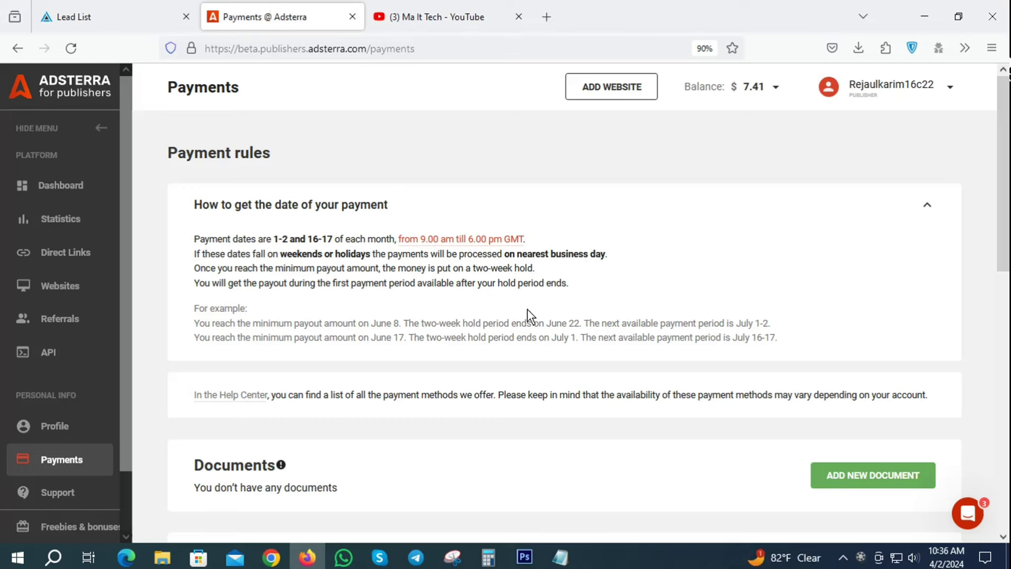
Log out of the Adsterra account and close its tab.
{"action": "left_click", "coordinate": [947, 87]}
{"action": "left_click", "coordinate": [896, 137]}
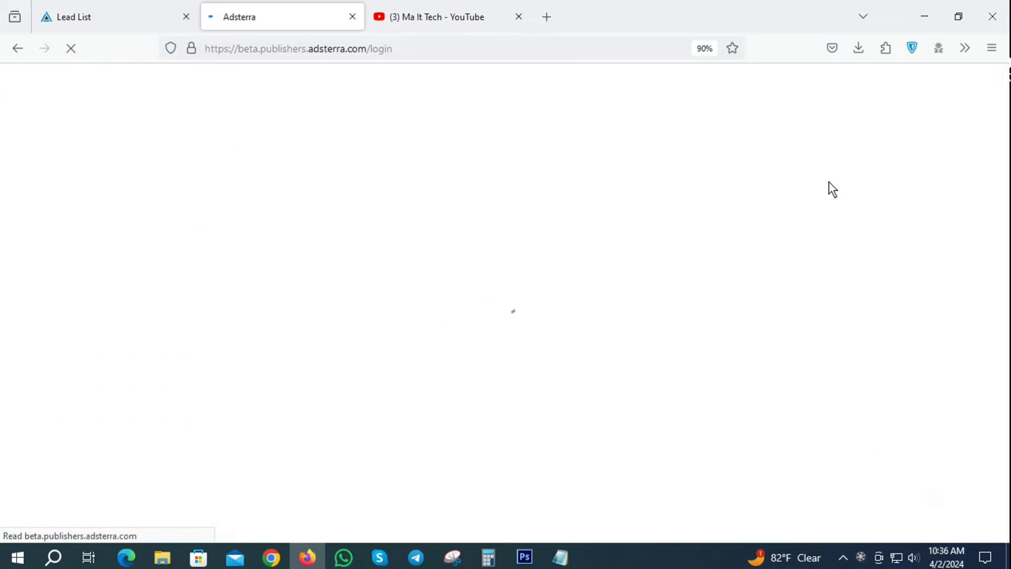
{"action": "left_click", "coordinate": [350, 20]}
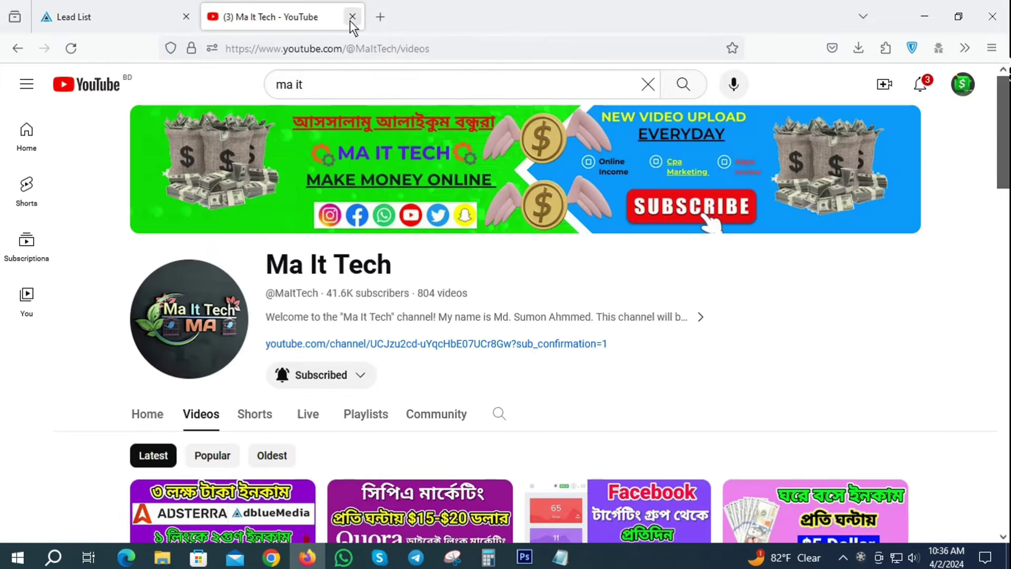
Search Google for 'gmail login' in a new tab.
{"action": "left_click", "coordinate": [378, 20]}
{"action": "left_click", "coordinate": [241, 46]}
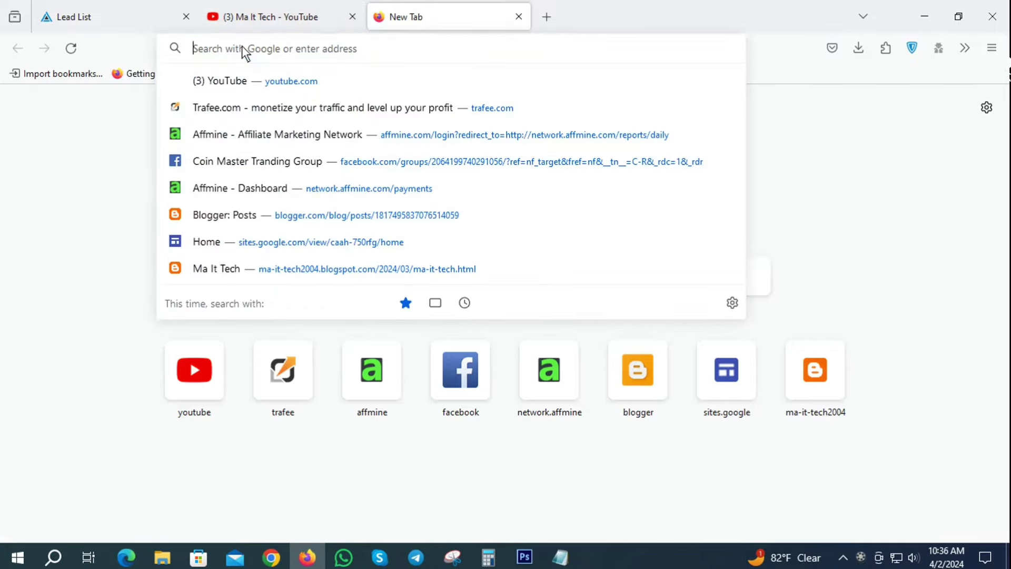
{"action": "type", "text": "h"}
{"action": "key", "text": "BackSpace"}
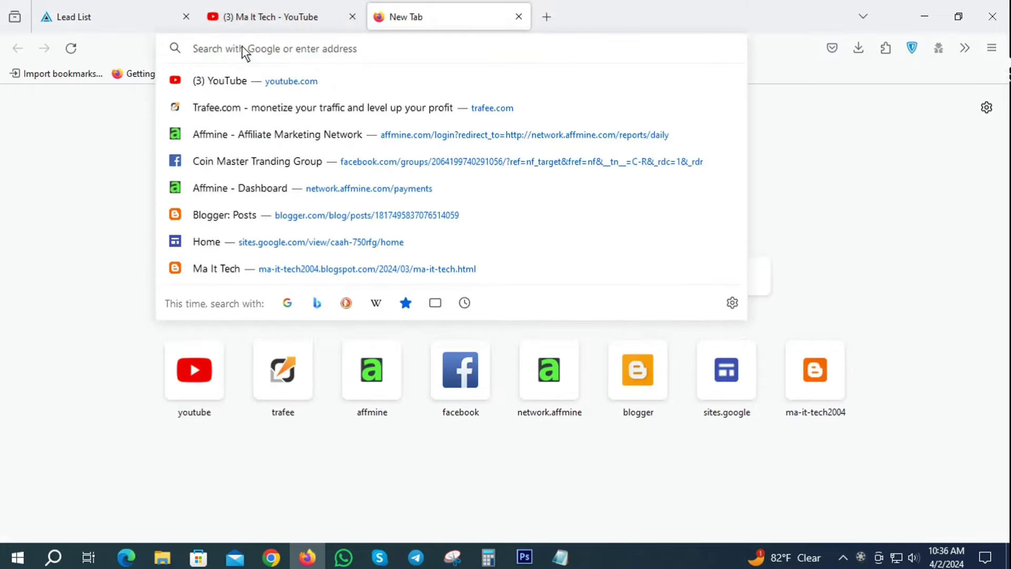
{"action": "type", "text": "gmail"}
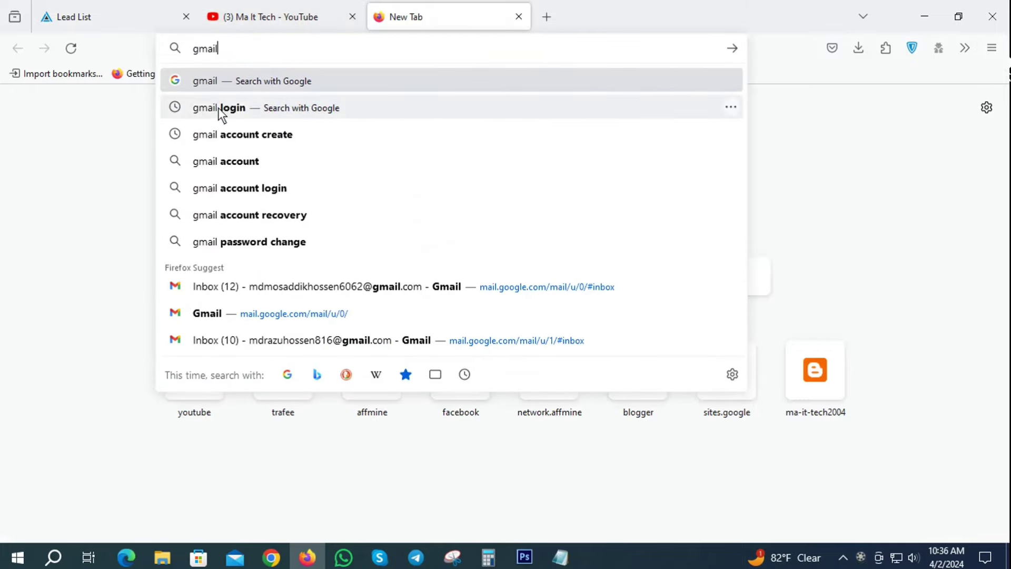
{"action": "left_click", "coordinate": [218, 107]}
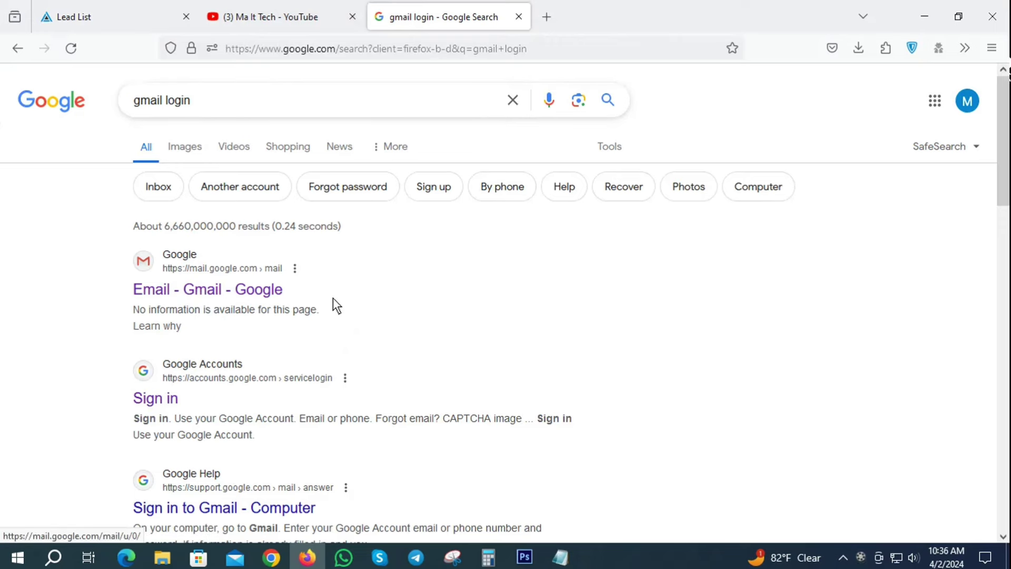
Reach Gmail from the Google sign-in result through the apps grid.
{"action": "left_click", "coordinate": [145, 398]}
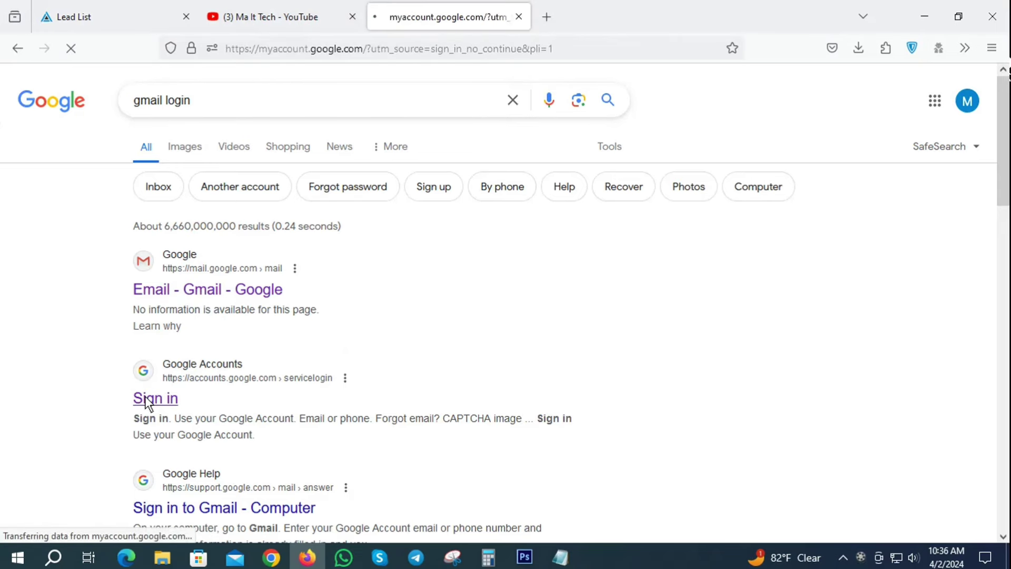
{"action": "left_click", "coordinate": [937, 87]}
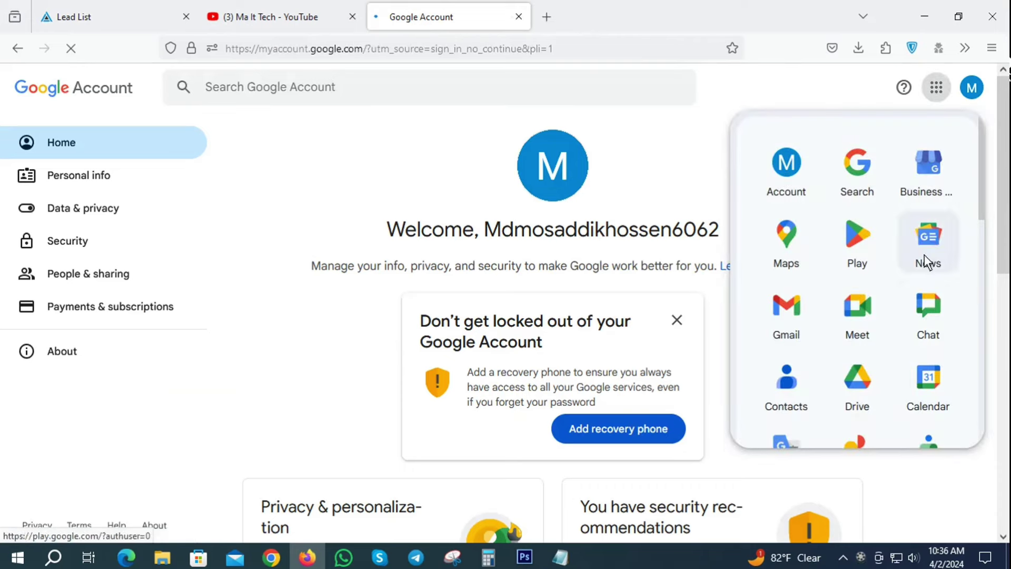
{"action": "left_click", "coordinate": [786, 315]}
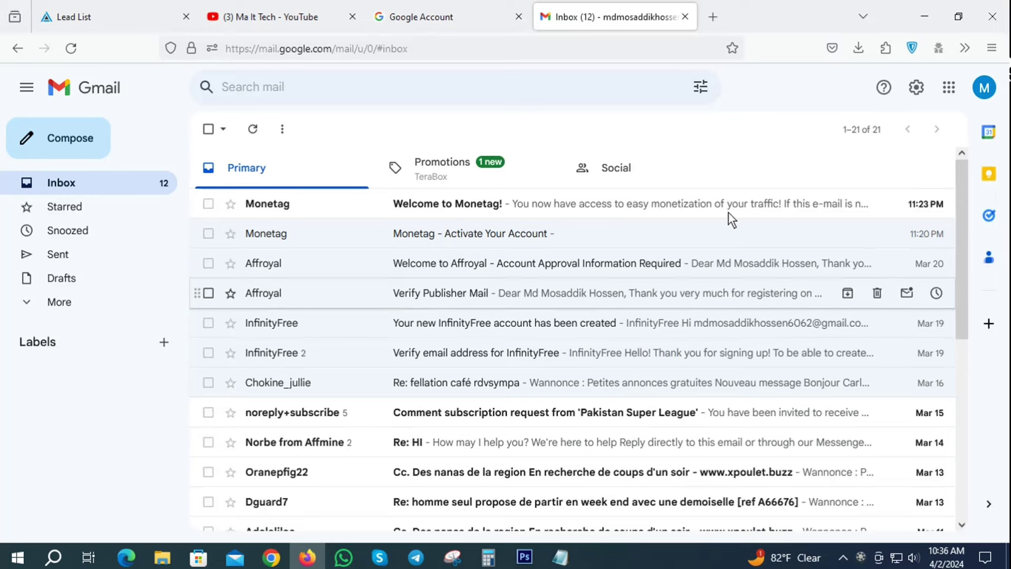
Copy the Adsterra referral link from Notepad and load it in a new Firefox tab.
{"action": "left_click", "coordinate": [714, 17]}
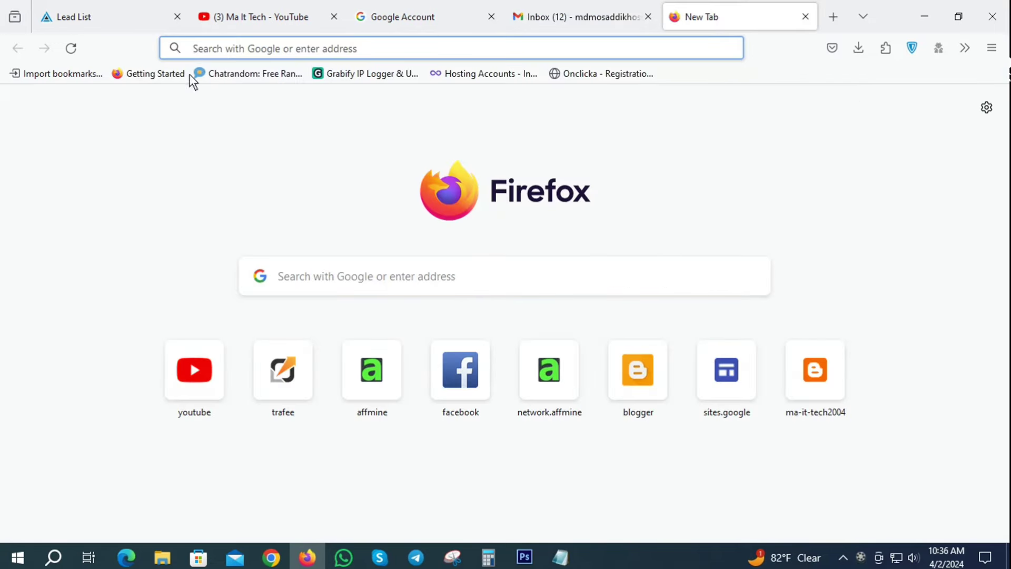
{"action": "left_click", "coordinate": [256, 46]}
{"action": "type", "text": "https://chatxv.github.io/earnfreebtc/"}
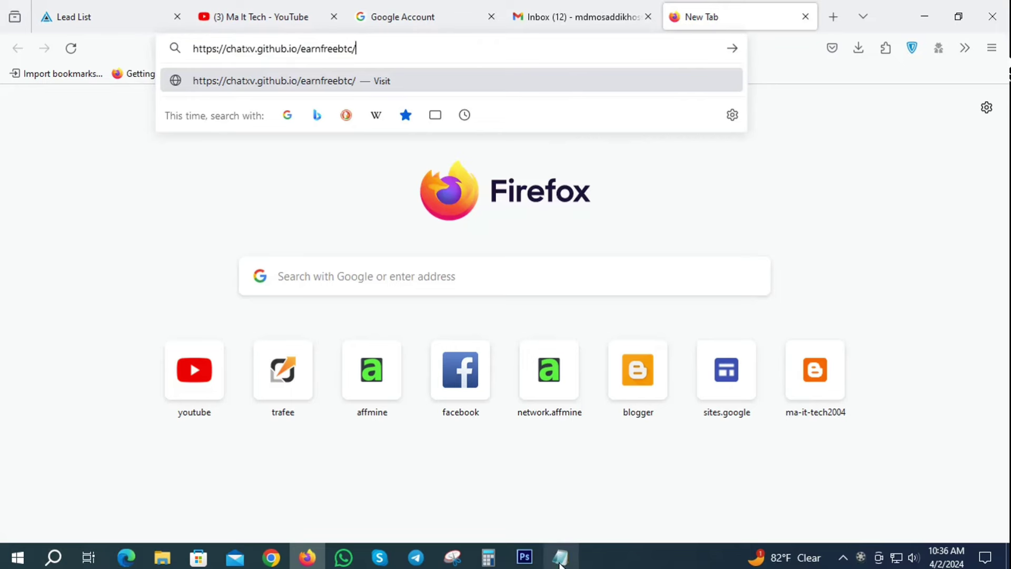
{"action": "left_click", "coordinate": [559, 559]}
{"action": "right_click", "coordinate": [359, 167]}
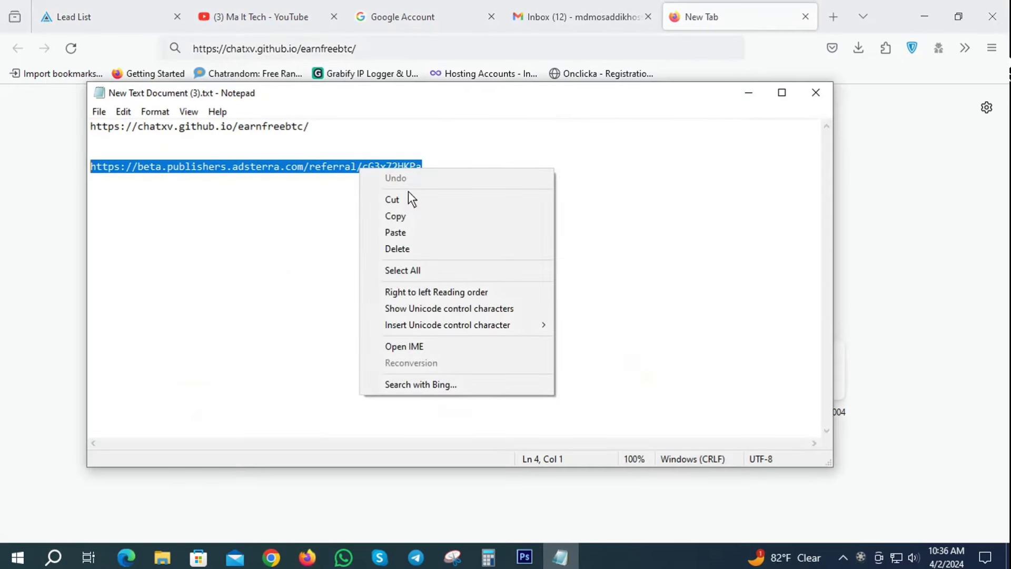
{"action": "left_click", "coordinate": [391, 217]}
{"action": "left_click", "coordinate": [748, 93]}
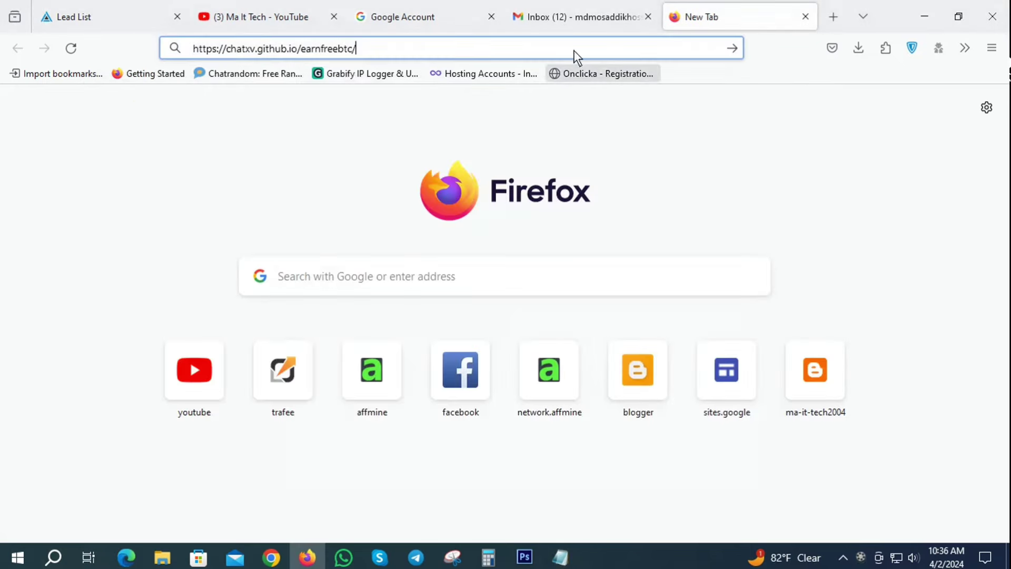
{"action": "left_click", "coordinate": [449, 48]}
{"action": "key", "text": "ctrl+v"}
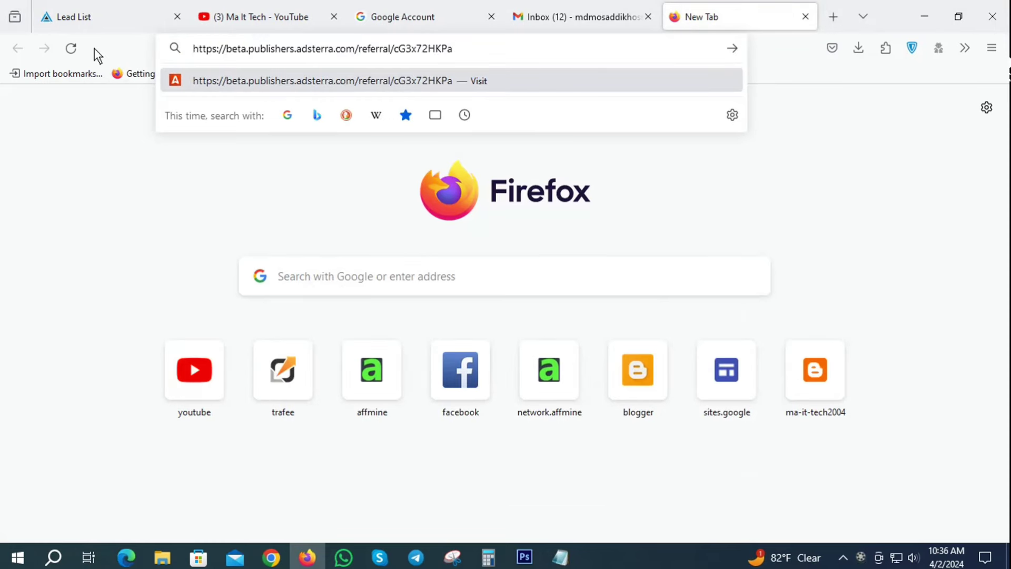
{"action": "key", "text": "Return"}
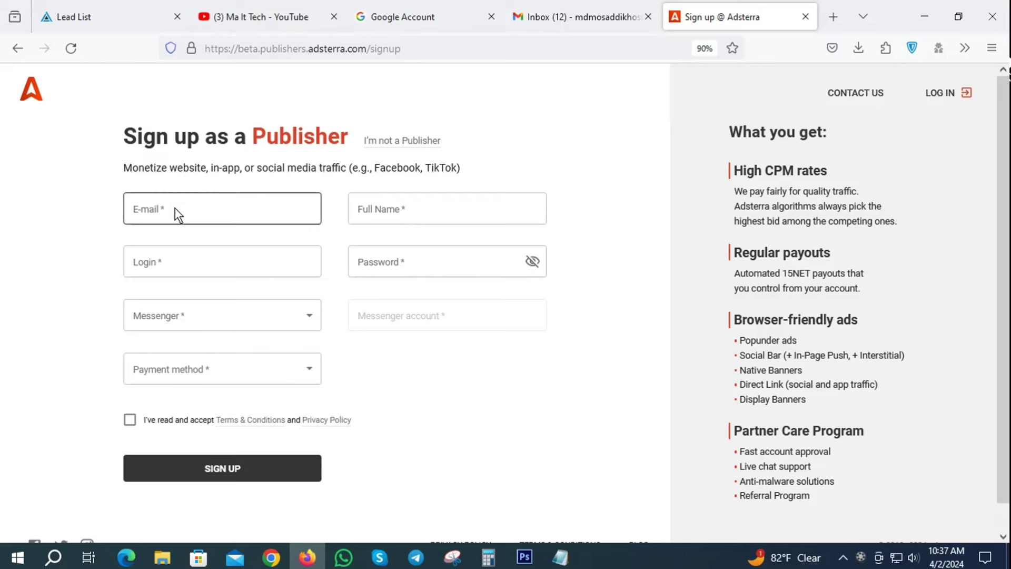
Copy the Google account e-mail from Gmail into the sign-up form's E-mail field.
{"action": "left_click", "coordinate": [616, 14]}
{"action": "left_click", "coordinate": [984, 88]}
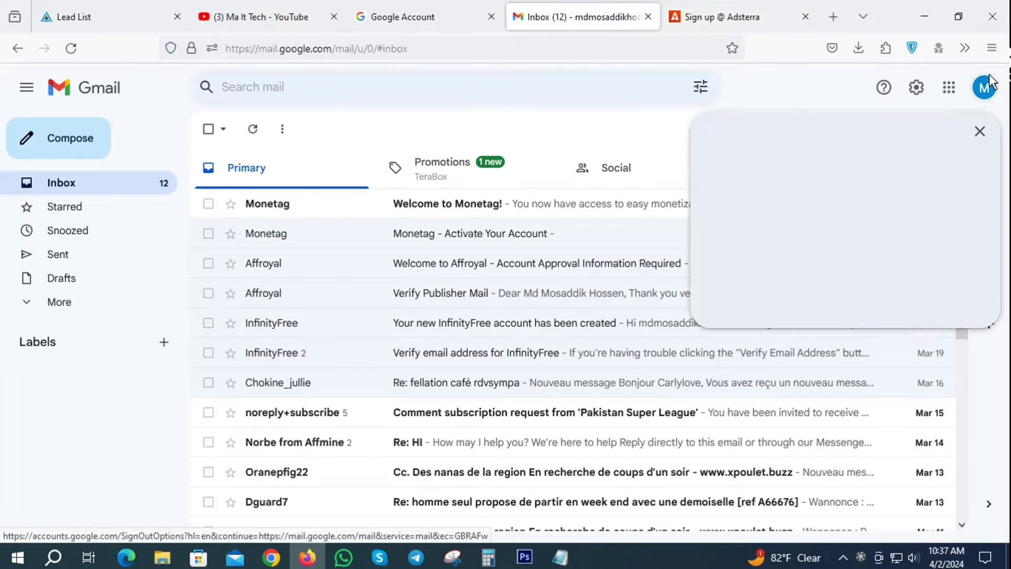
{"action": "left_click_drag", "start_coordinate": [748, 133], "coordinate": [953, 131]}
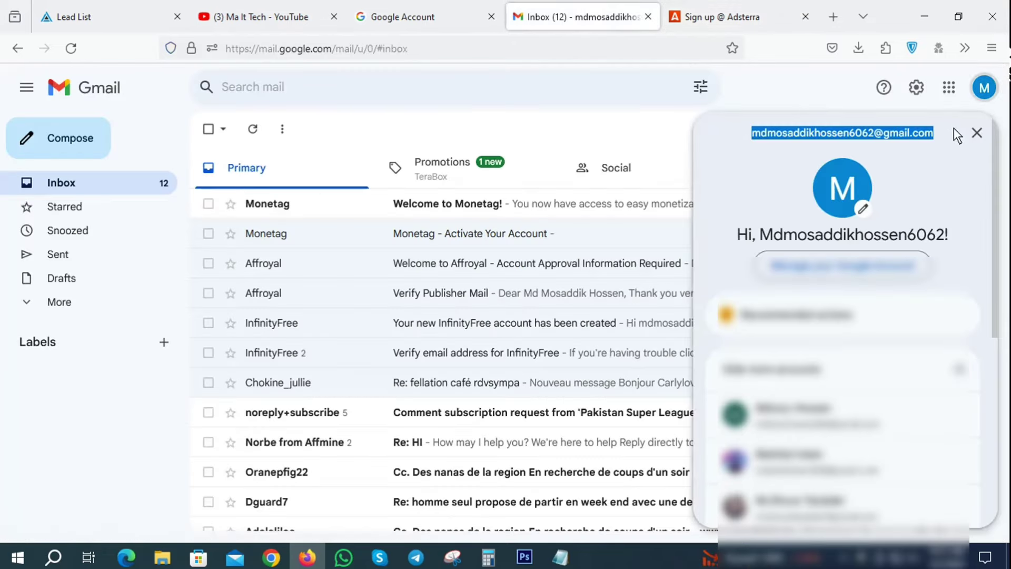
{"action": "right_click", "coordinate": [844, 133]}
{"action": "left_click", "coordinate": [838, 148]}
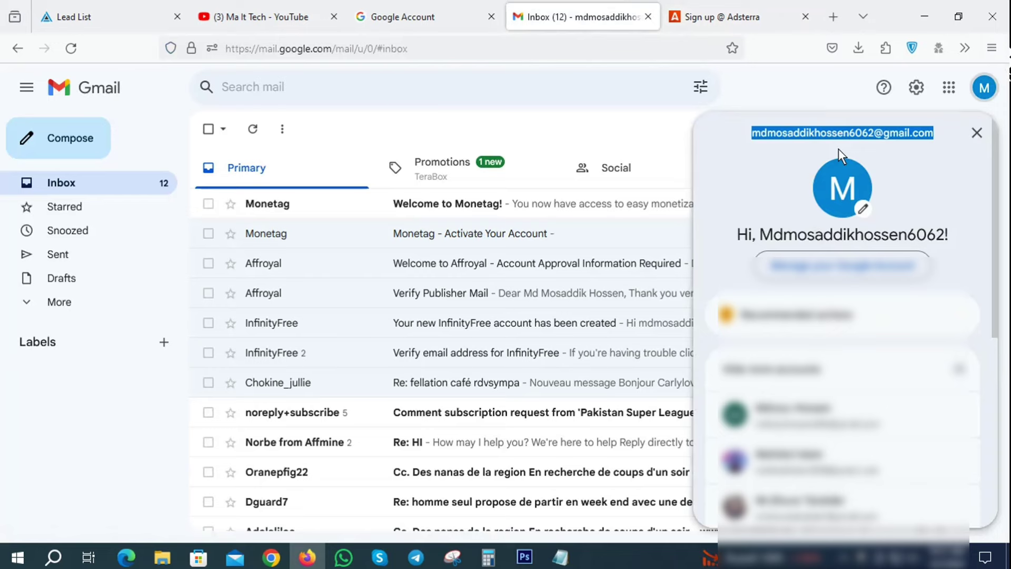
{"action": "left_click", "coordinate": [723, 9]}
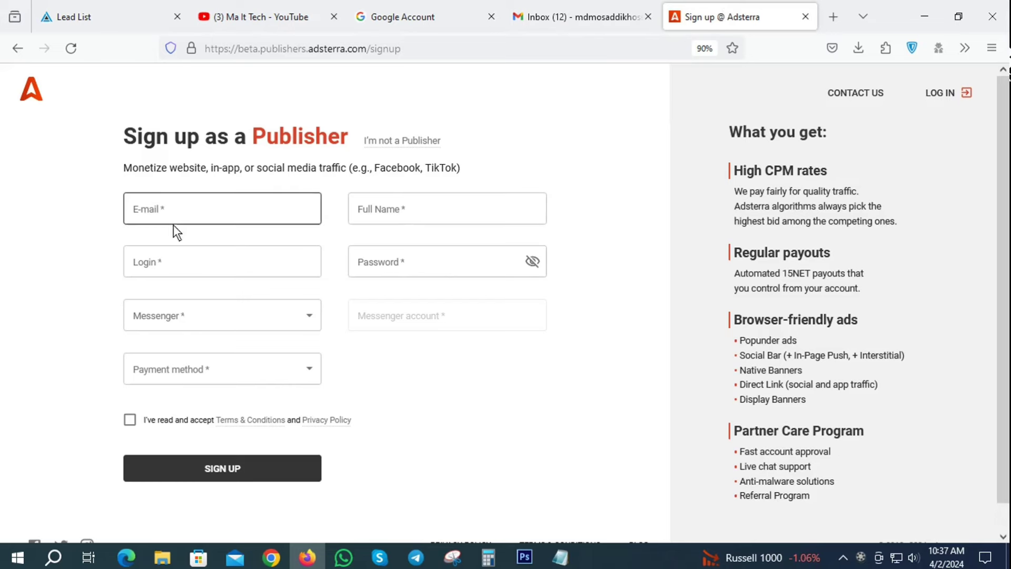
{"action": "left_click", "coordinate": [166, 211]}
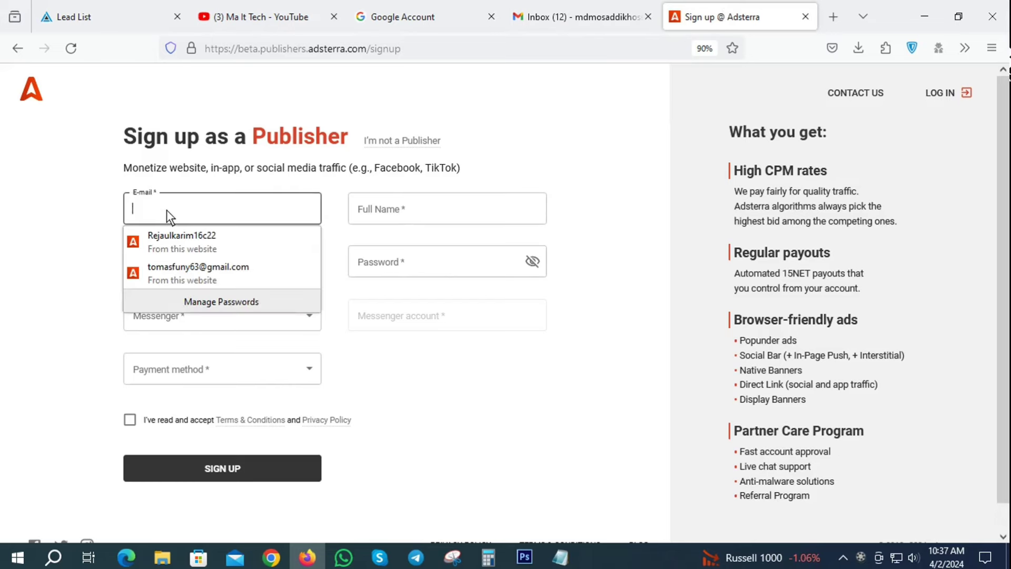
{"action": "key", "text": "ctrl+v"}
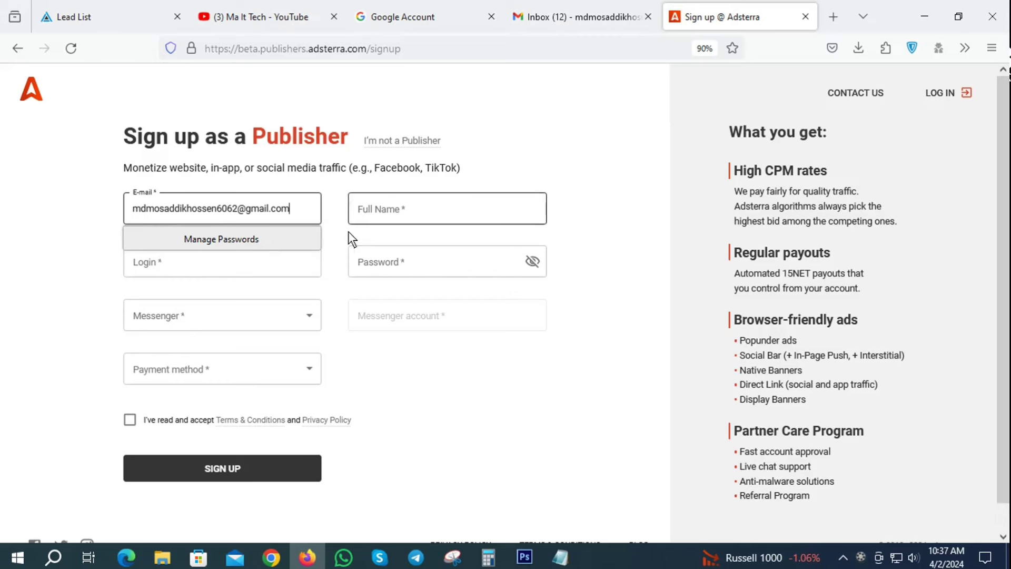
Fill in the Full Name and a login name on the sign-up form.
{"action": "left_click", "coordinate": [431, 205]}
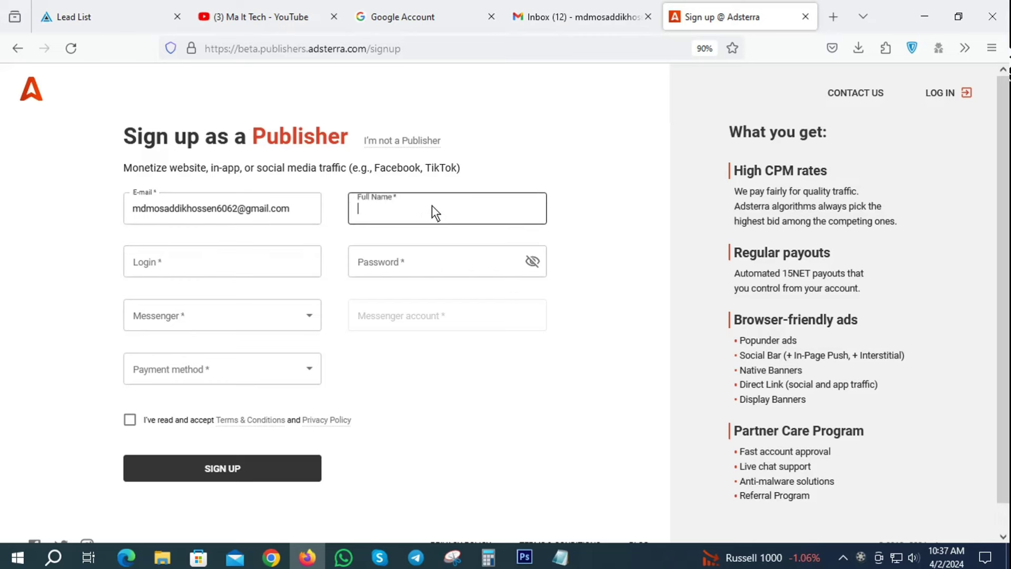
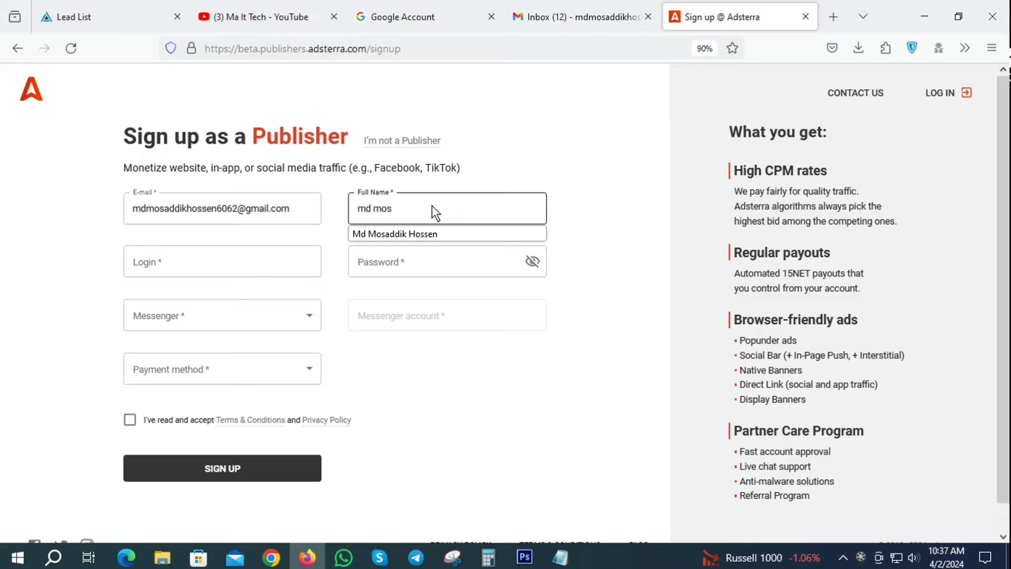
{"action": "left_click", "coordinate": [160, 266]}
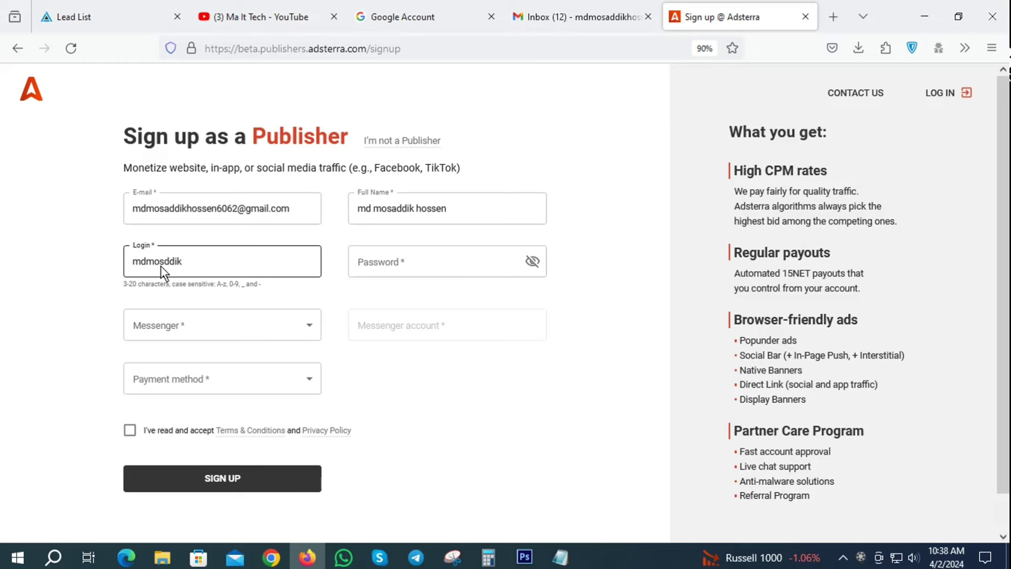
{"action": "type", "text": "hossen6062"}
{"action": "left_click", "coordinate": [382, 259]}
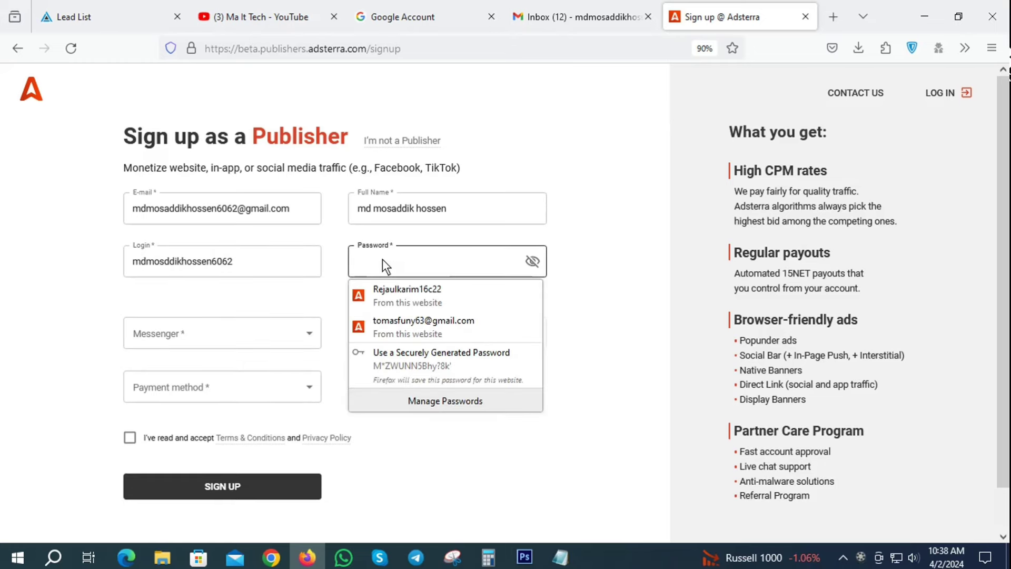
Enter the account password and choose WhatsApp as the messenger.
{"action": "type", "text": "••"}
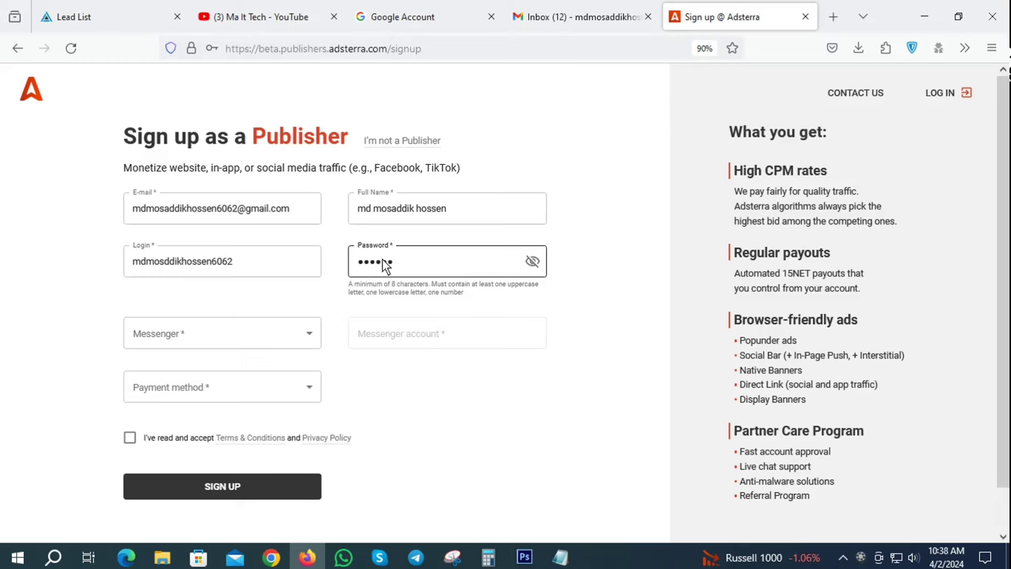
{"action": "type", "text": "•••••••••••"}
{"action": "left_click", "coordinate": [215, 343]}
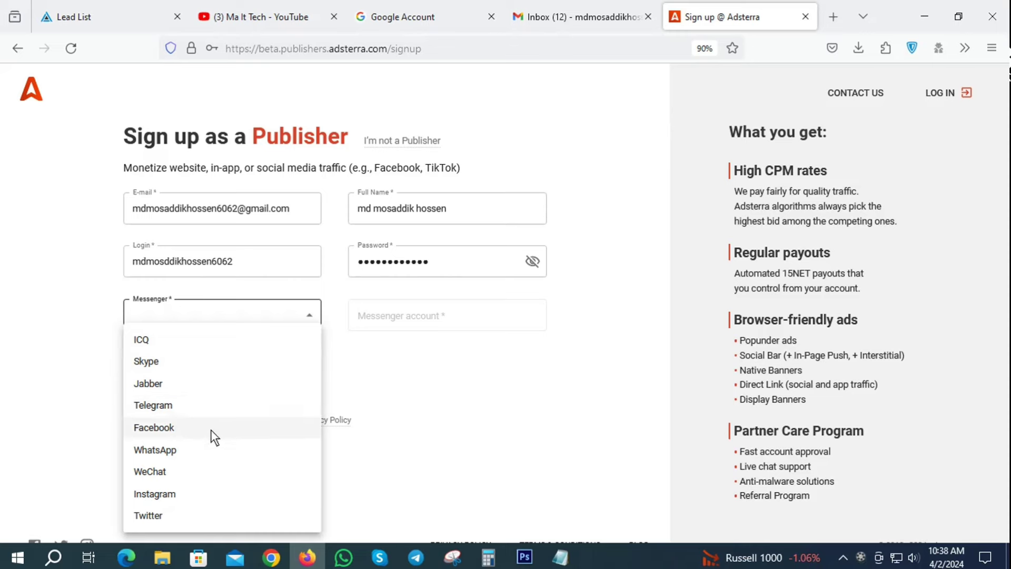
{"action": "left_click", "coordinate": [157, 450]}
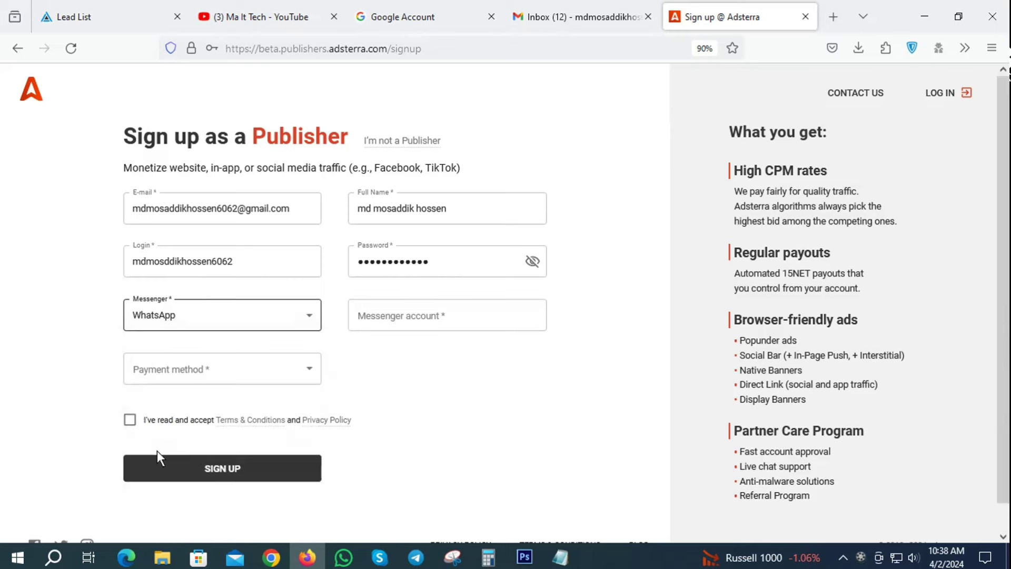
{"action": "scroll", "coordinate": [182, 349], "scroll_direction": "down", "scroll_amount": 1}
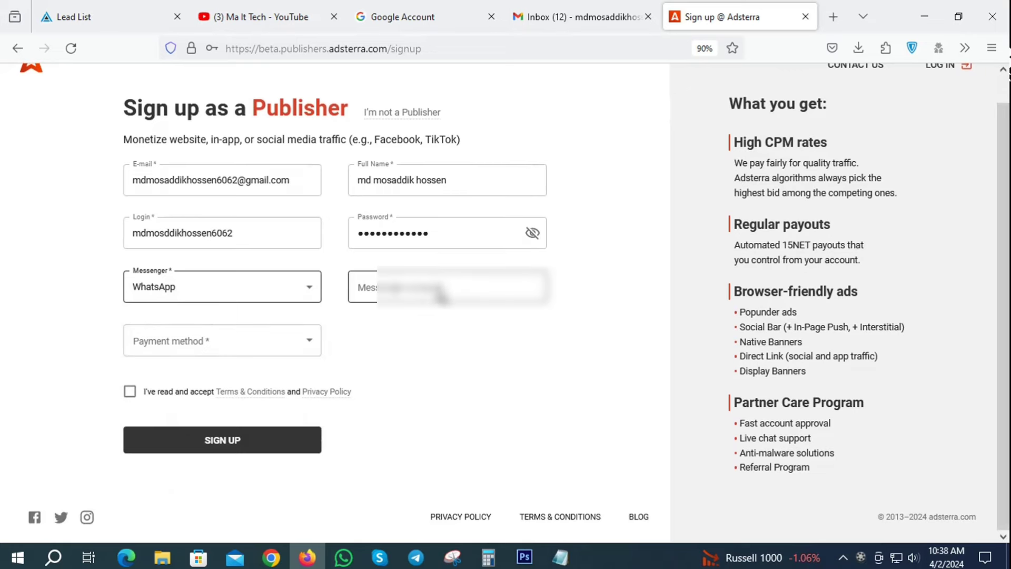
{"action": "left_click", "coordinate": [373, 297]}
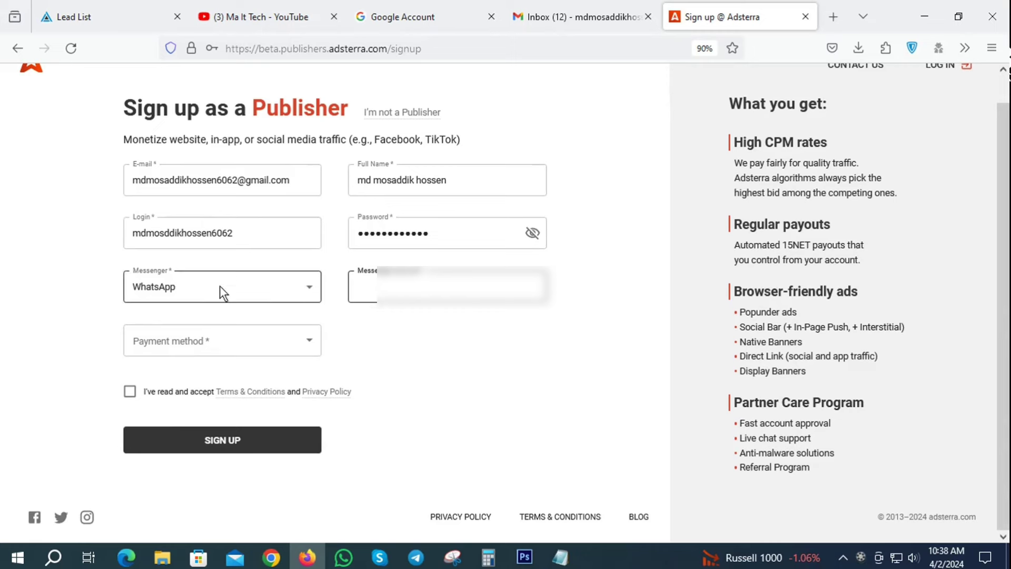
{"action": "left_click", "coordinate": [289, 295]}
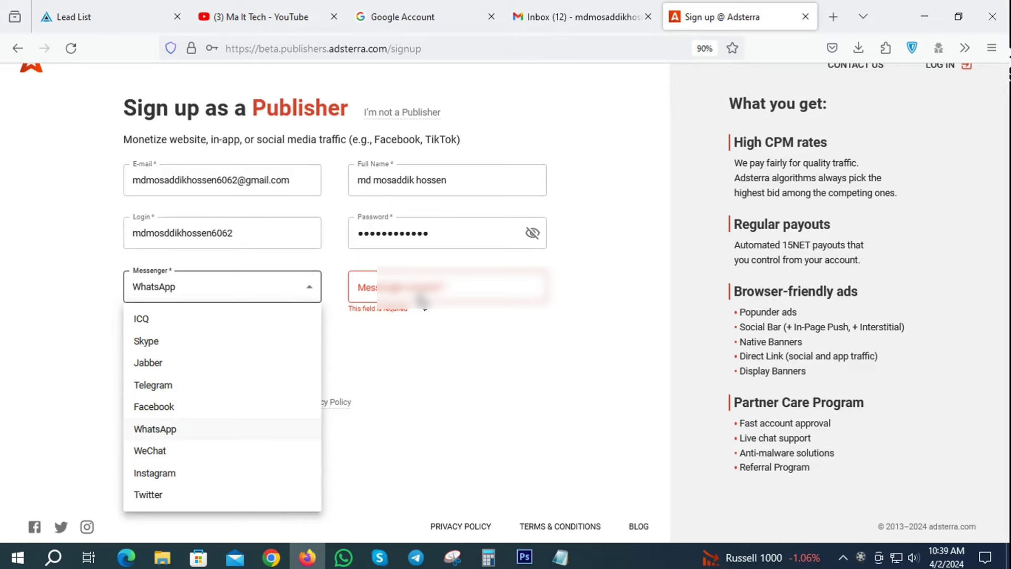
{"action": "left_click", "coordinate": [154, 425]}
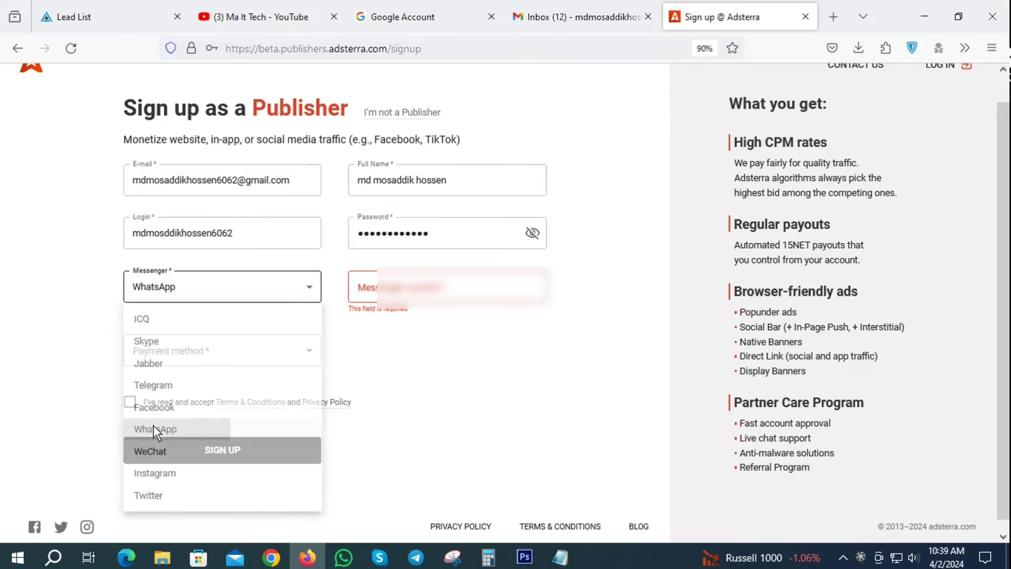
Enter the WhatsApp phone number with the +88 country code as messenger account.
{"action": "left_click", "coordinate": [426, 295]}
{"action": "type", "text": "0"}
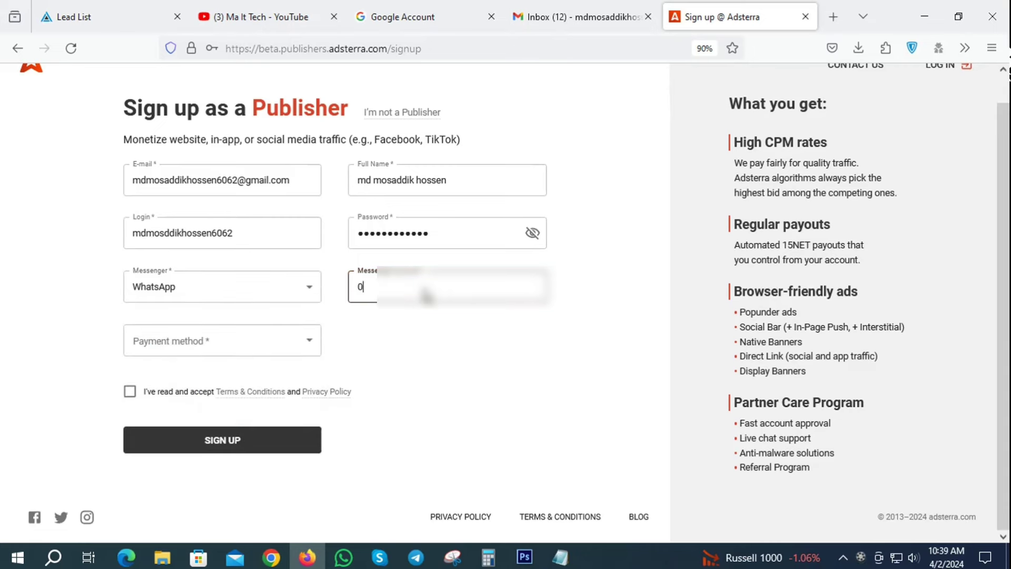
{"action": "type", "text": "177???????"}
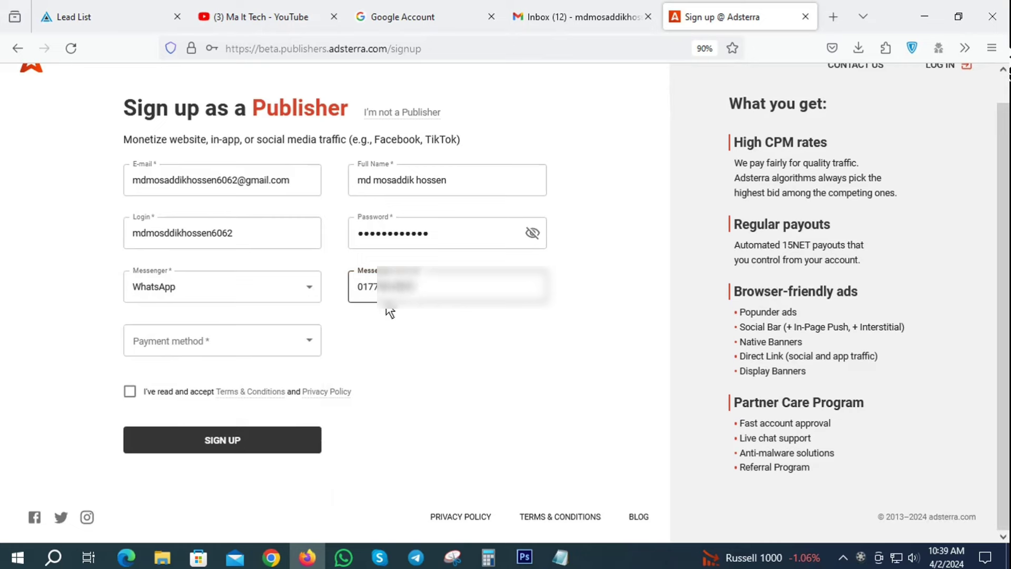
{"action": "left_click", "coordinate": [360, 287]}
{"action": "type", "text": "+"}
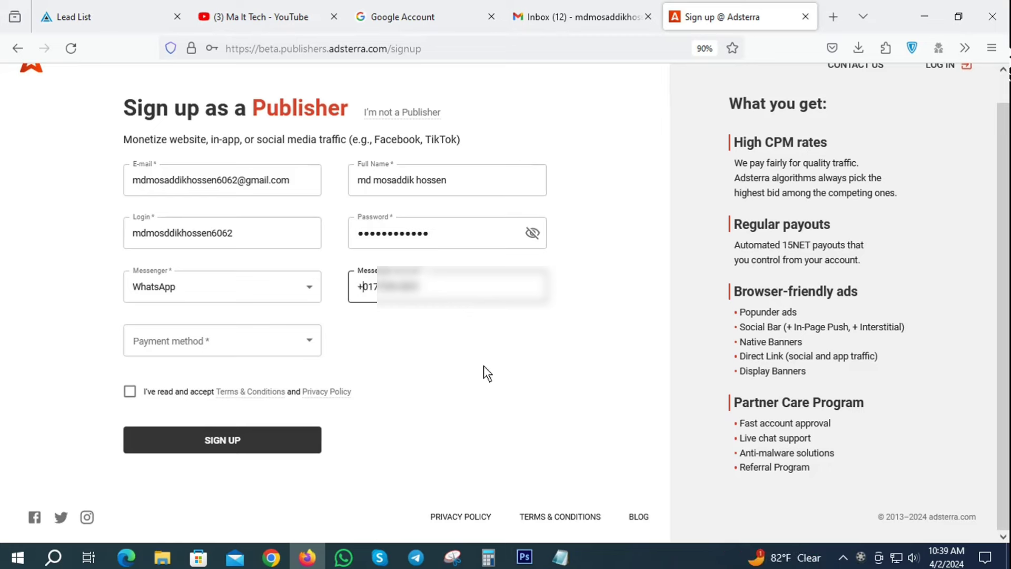
{"action": "type", "text": "88"}
{"action": "left_click", "coordinate": [300, 339]}
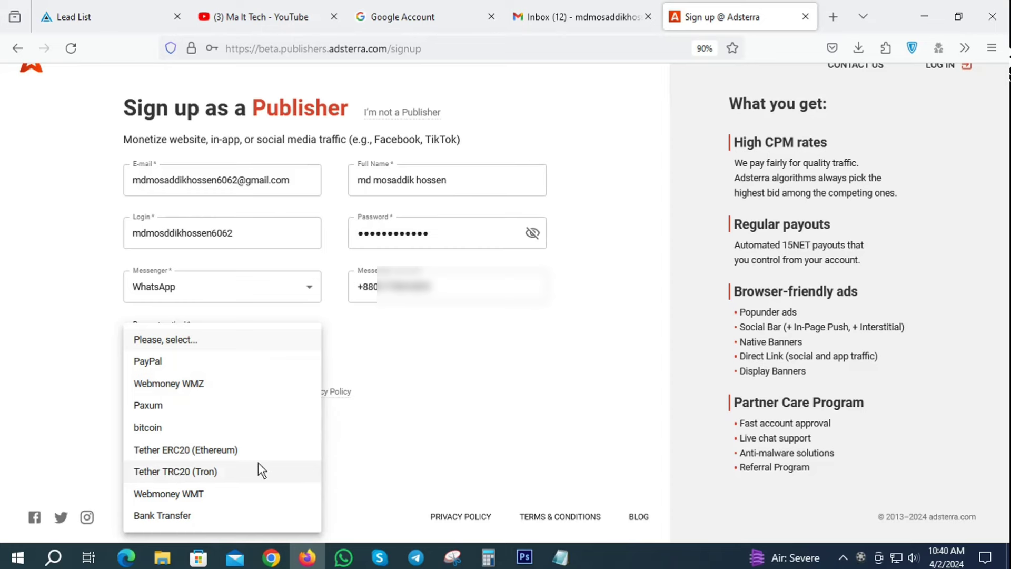
Pick Tether TRC20 (Tron) as payment method, accept the terms, and sign up.
{"action": "left_click", "coordinate": [186, 470]}
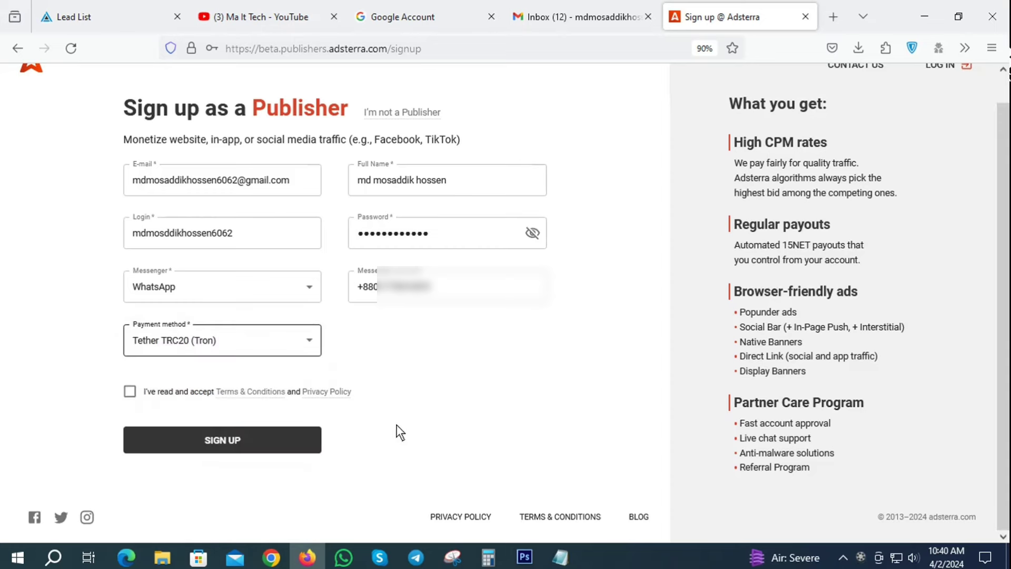
{"action": "left_click", "coordinate": [130, 391]}
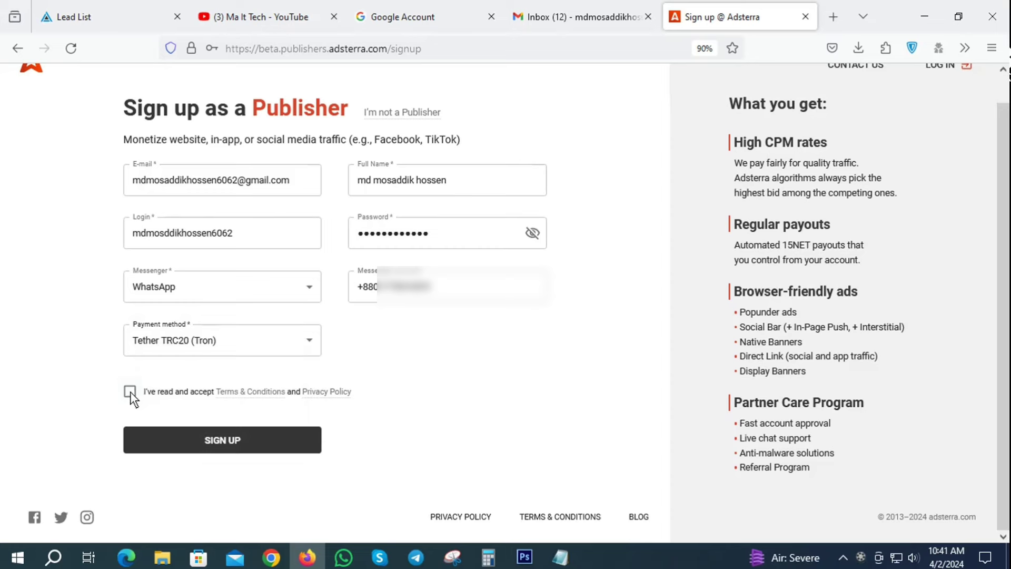
{"action": "left_click", "coordinate": [222, 441]}
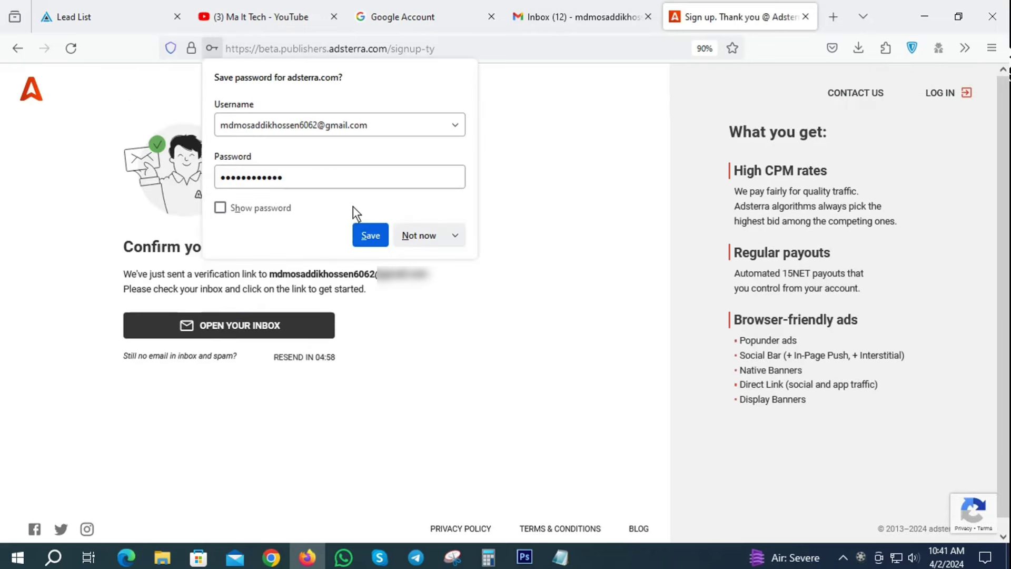
Save the Adsterra password in Firefox and return to the Gmail inbox.
{"action": "left_click", "coordinate": [384, 235]}
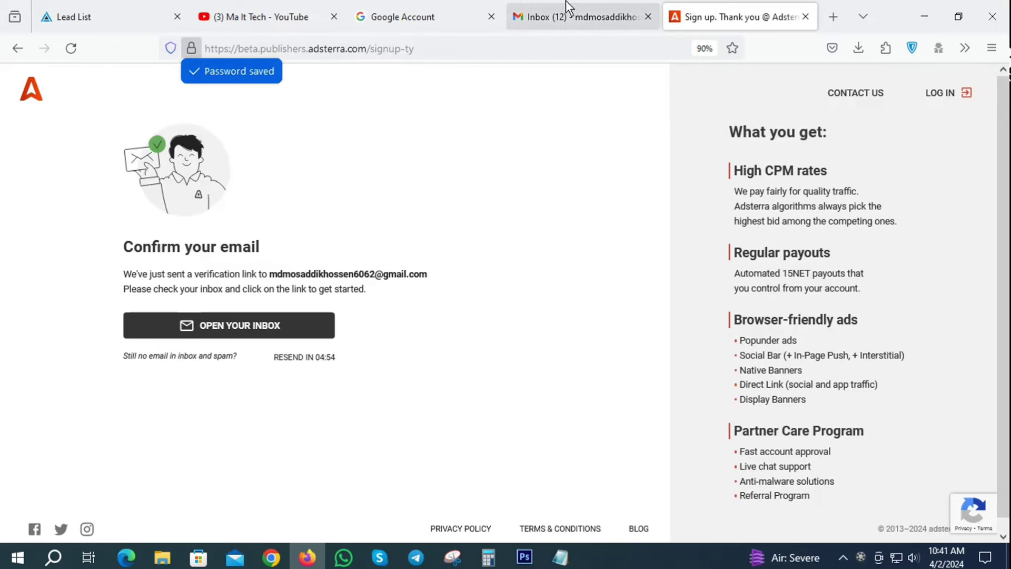
{"action": "left_click", "coordinate": [581, 7]}
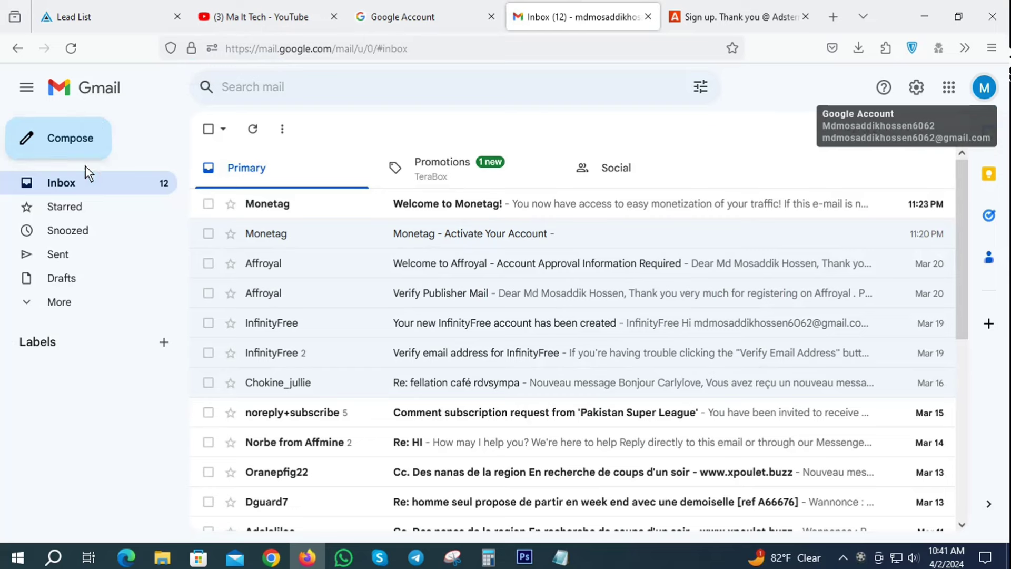
Keep refreshing the Gmail inbox until Adsterra's 'Complete your registration as a Publisher' email arrives.
{"action": "left_click", "coordinate": [70, 48]}
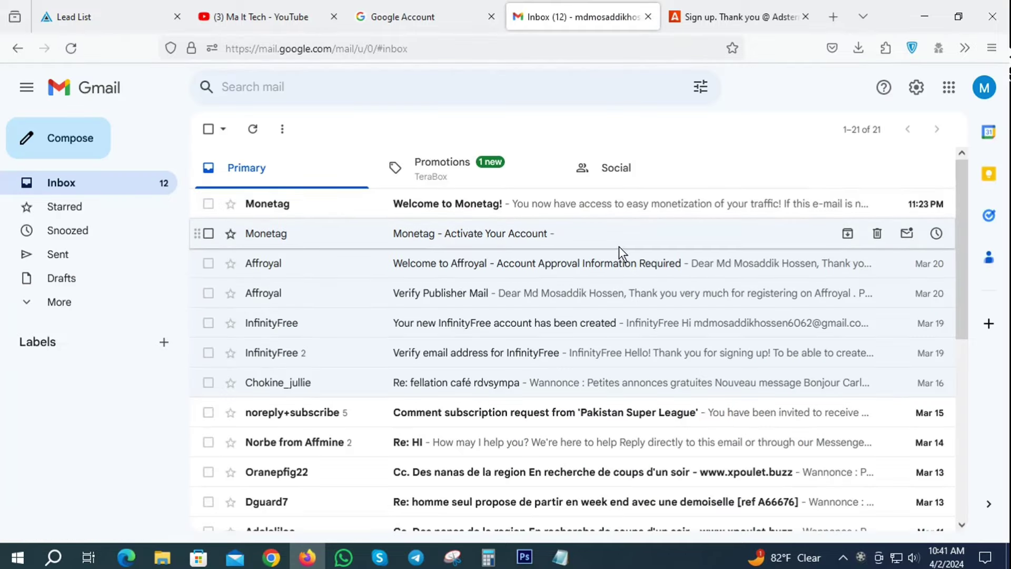
{"action": "left_click", "coordinate": [674, 25]}
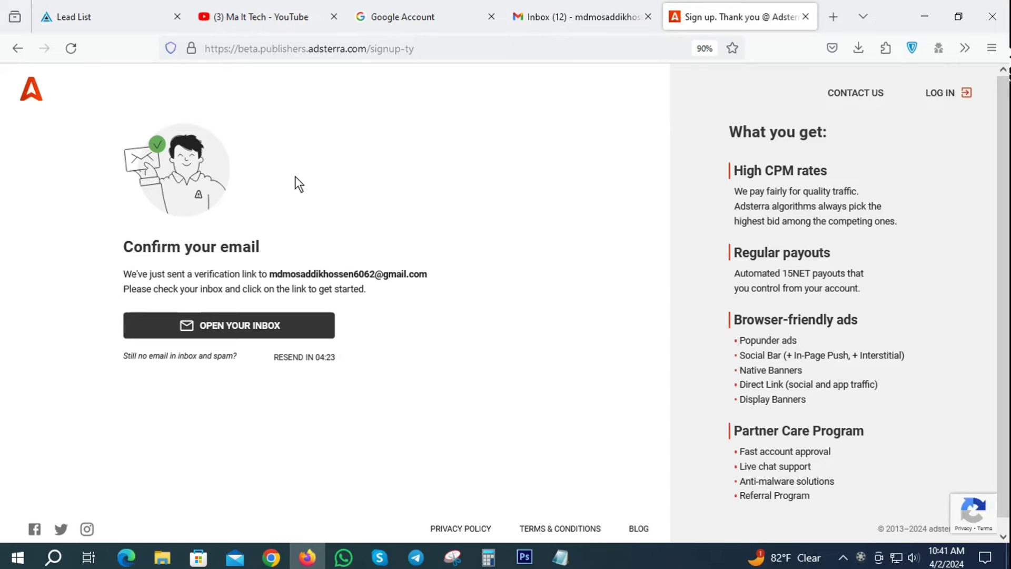
{"action": "left_click", "coordinate": [551, 4]}
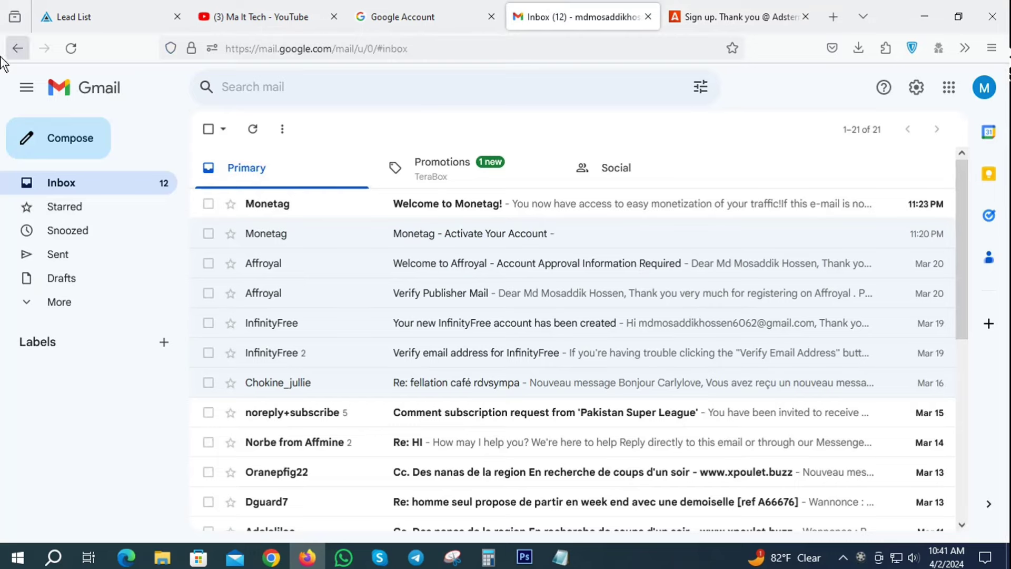
{"action": "left_click", "coordinate": [80, 49]}
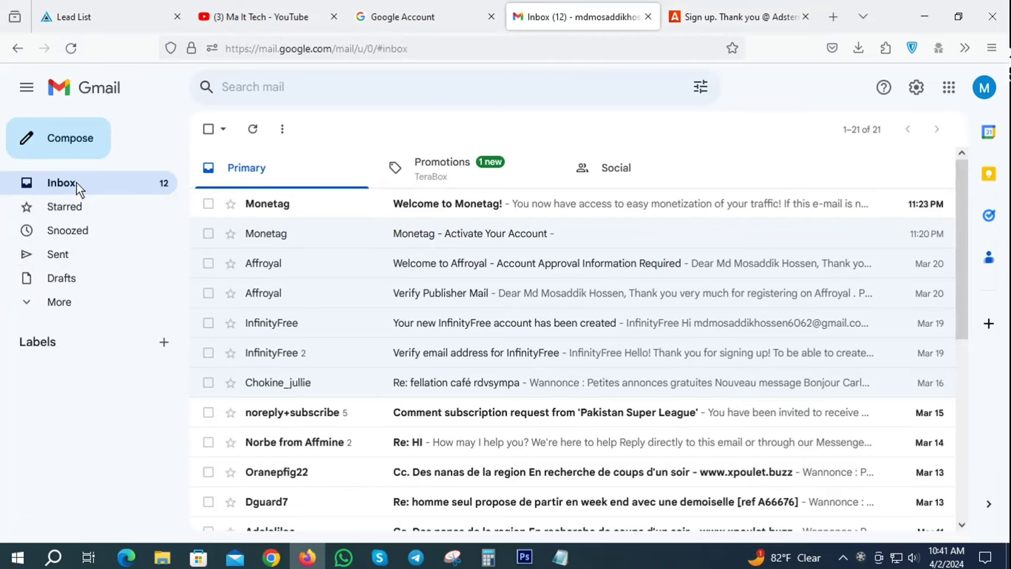
{"action": "left_click", "coordinate": [684, 17]}
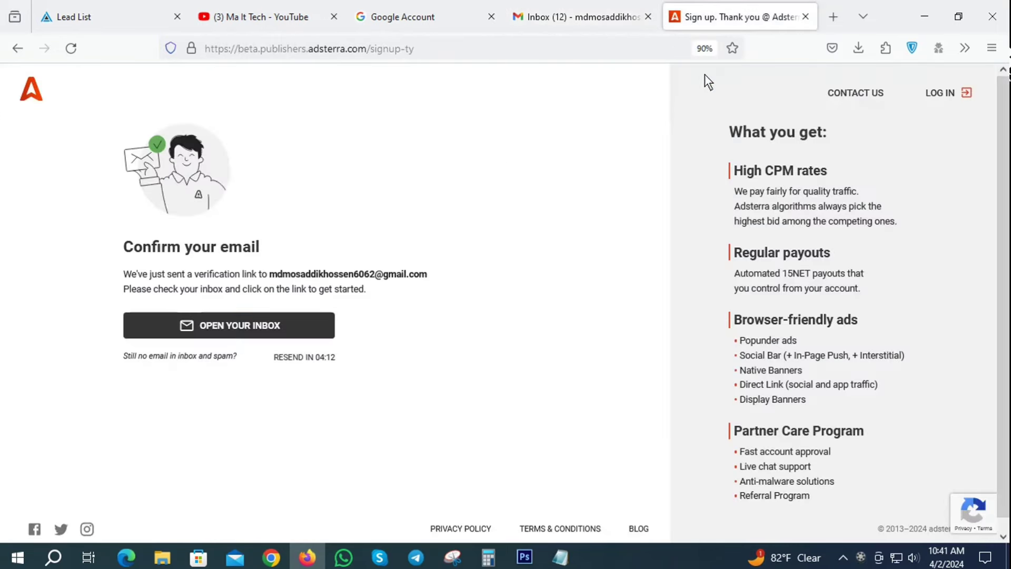
{"action": "left_click", "coordinate": [605, 14]}
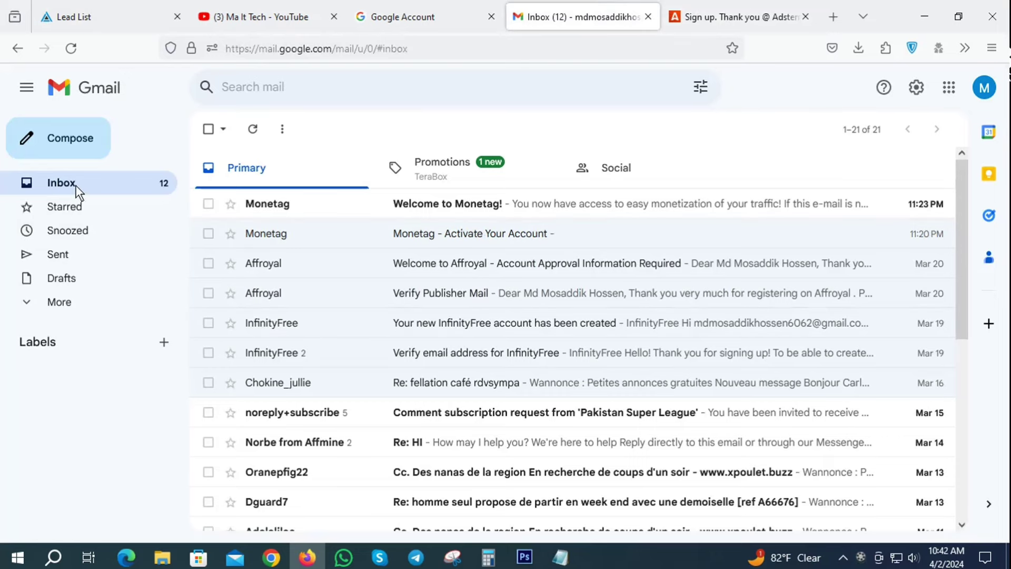
{"action": "left_click", "coordinate": [70, 48]}
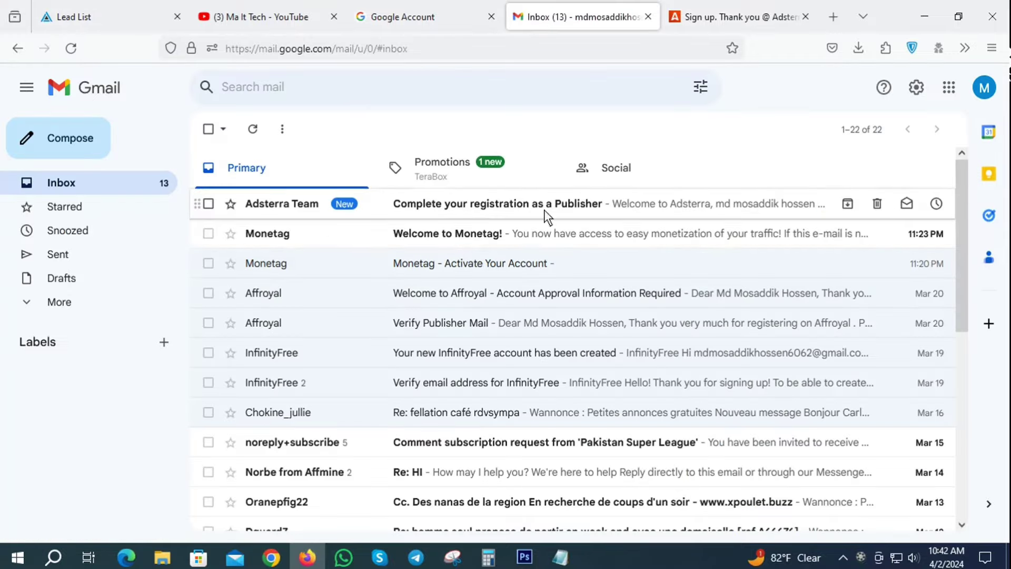
Open the Adsterra registration email and confirm the address with its Confirm email button.
{"action": "left_click", "coordinate": [494, 203]}
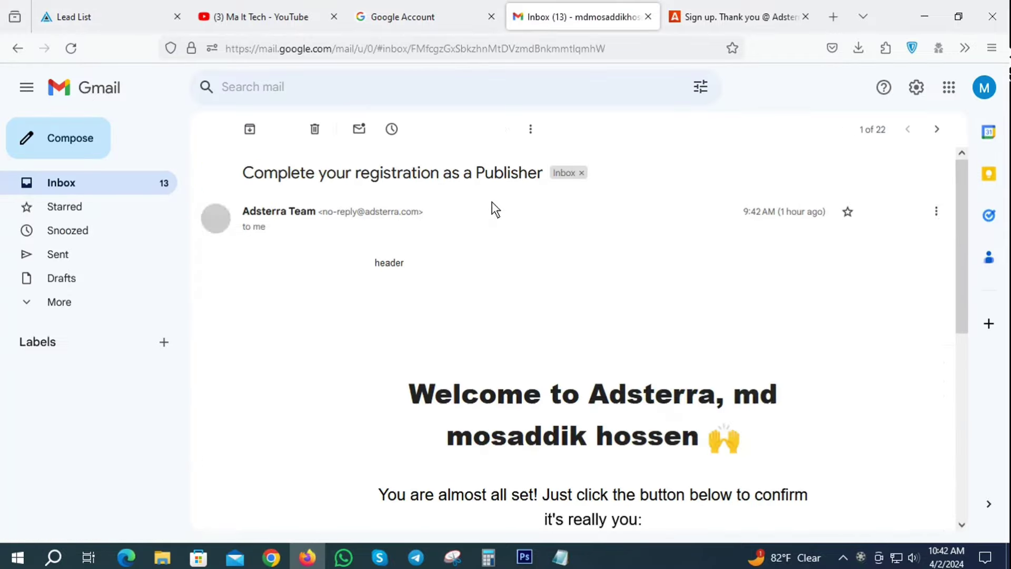
{"action": "scroll", "coordinate": [526, 206], "scroll_direction": "down", "scroll_amount": 5}
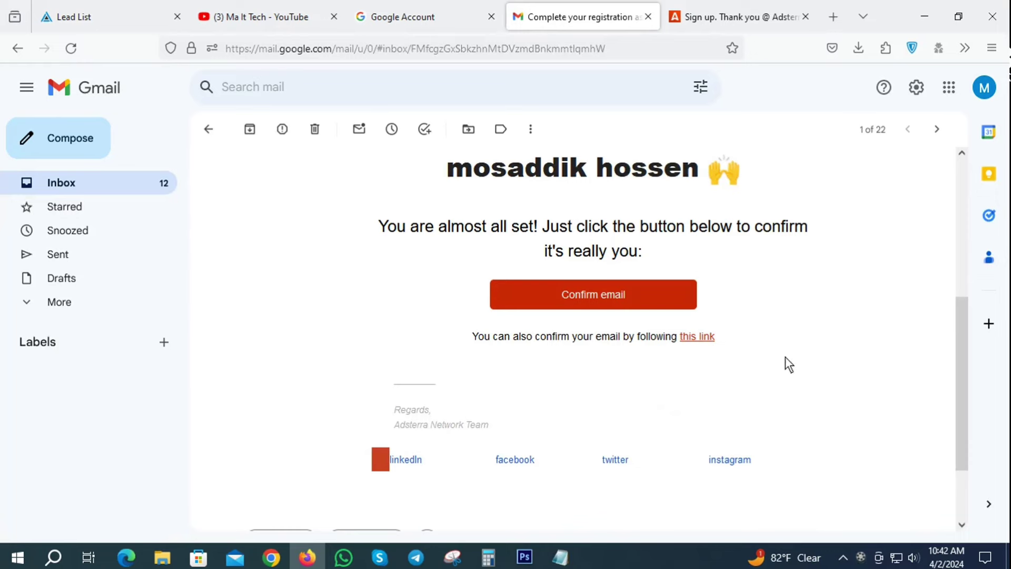
{"action": "left_click", "coordinate": [610, 304]}
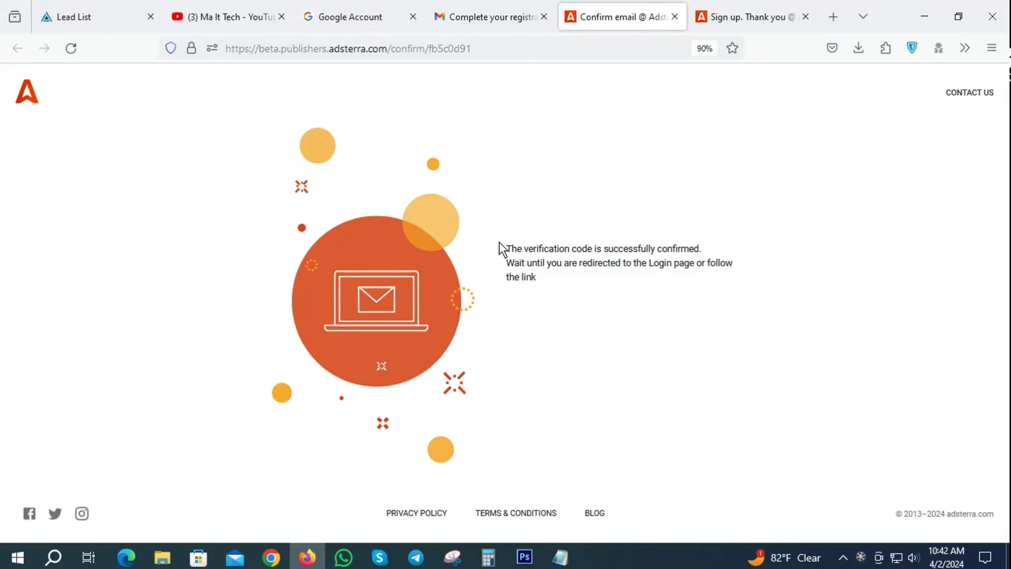
{"action": "left_click_drag", "start_coordinate": [499, 242], "coordinate": [725, 156]}
{"action": "left_click", "coordinate": [723, 156]}
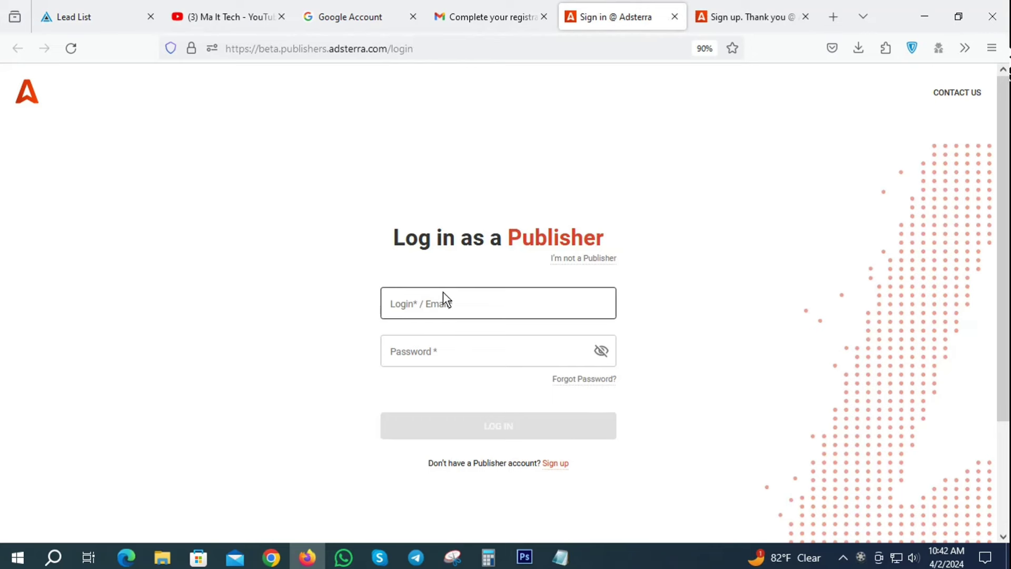
Log in as a Publisher using the saved login details from the autocomplete list.
{"action": "left_click", "coordinate": [449, 308]}
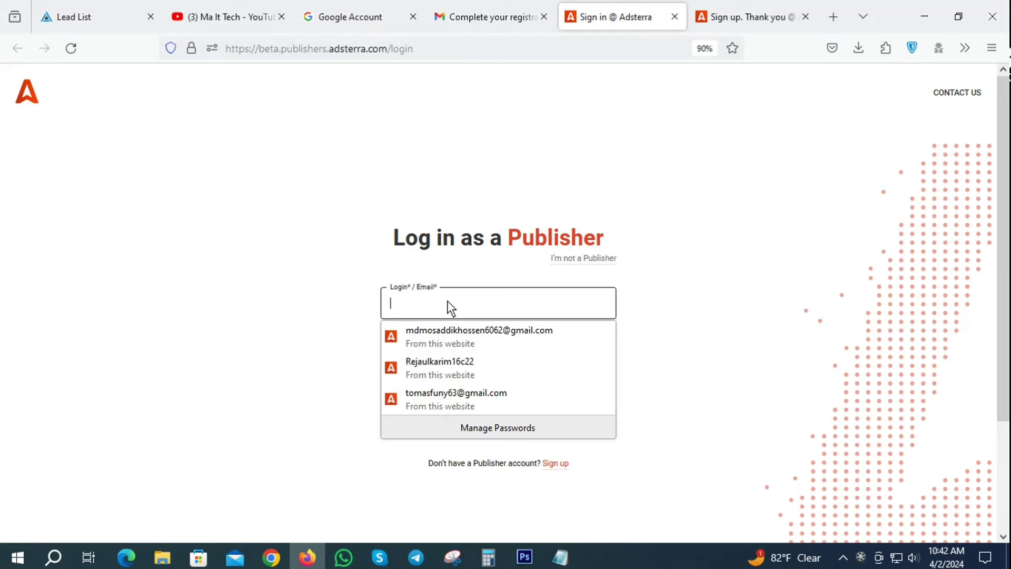
{"action": "left_click", "coordinate": [448, 335]}
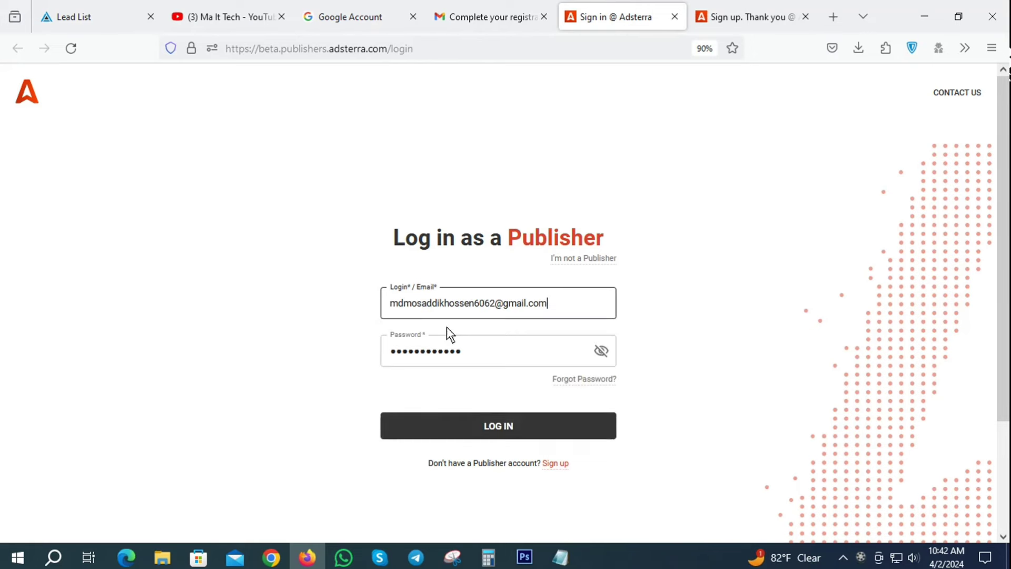
{"action": "left_click", "coordinate": [492, 431]}
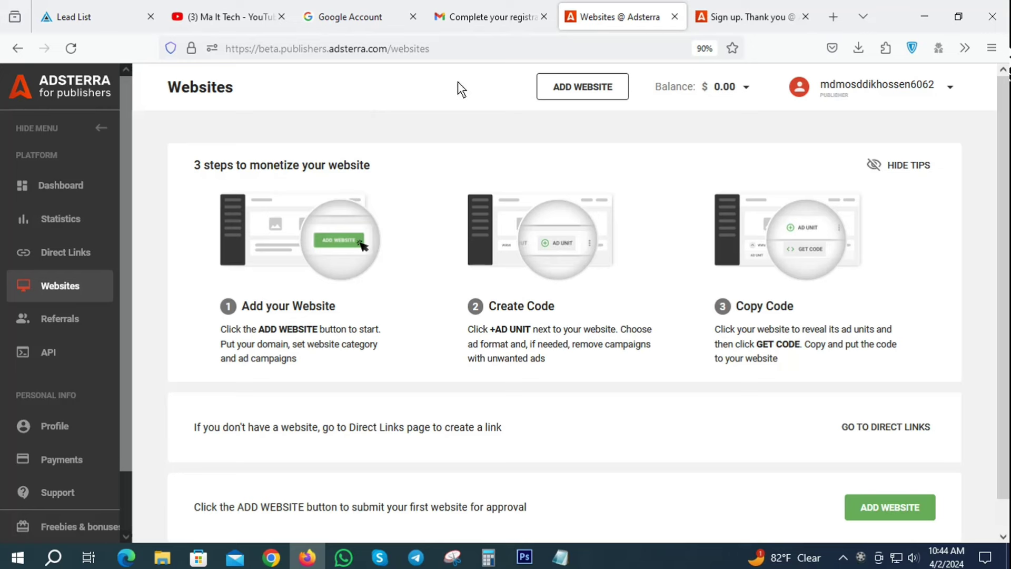
Review the account's Payments page.
{"action": "left_click", "coordinate": [54, 466]}
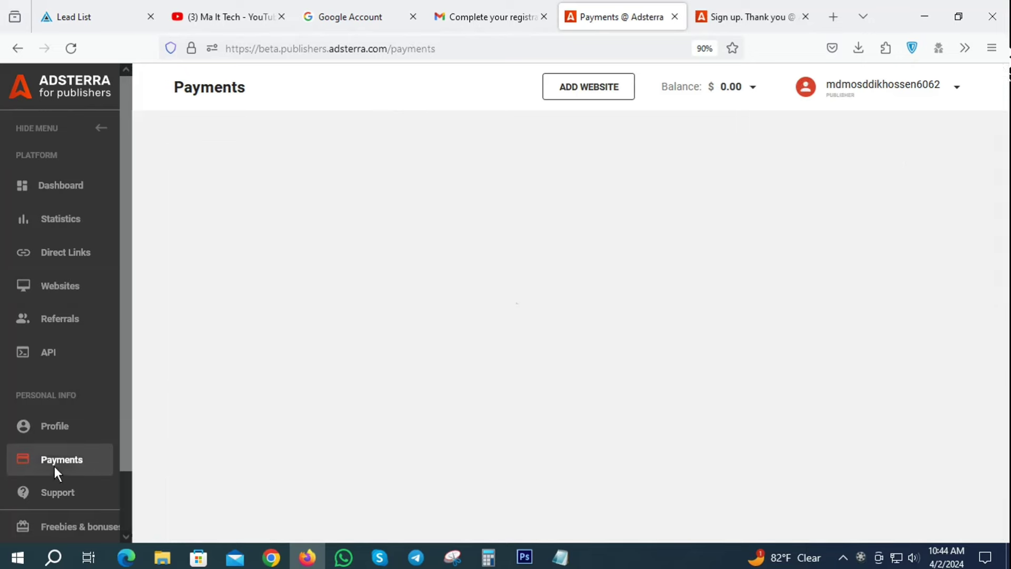
{"action": "scroll", "coordinate": [588, 222], "scroll_direction": "down", "scroll_amount": 4}
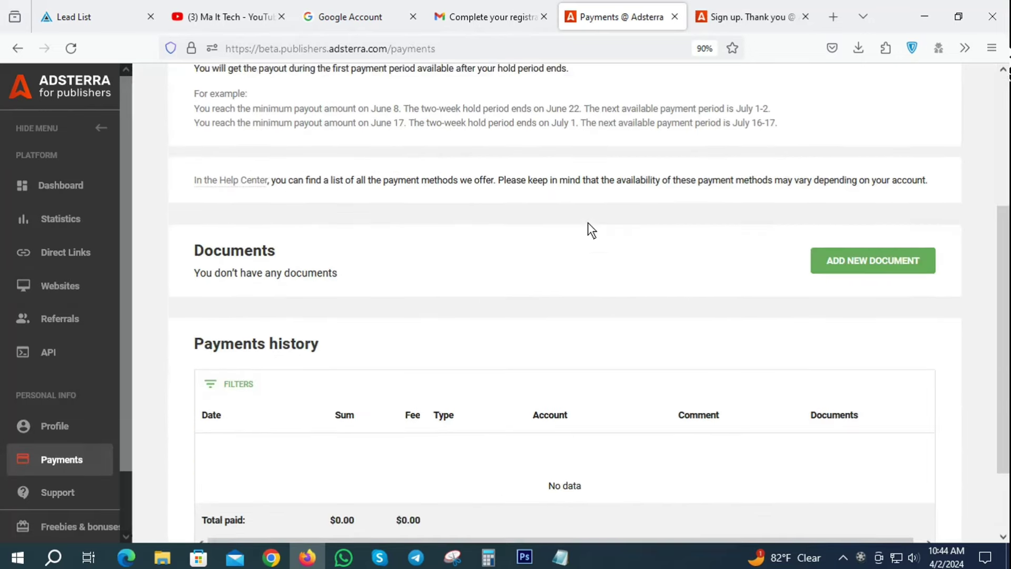
{"action": "scroll", "coordinate": [588, 222], "scroll_direction": "down", "scroll_amount": 2}
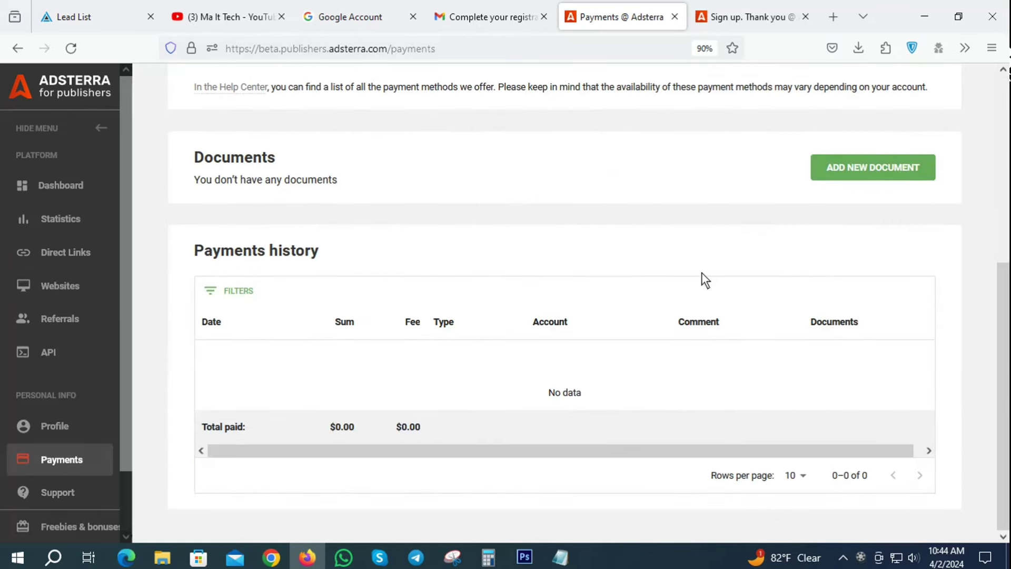
Look over the account details on the Profile page.
{"action": "left_click", "coordinate": [51, 425]}
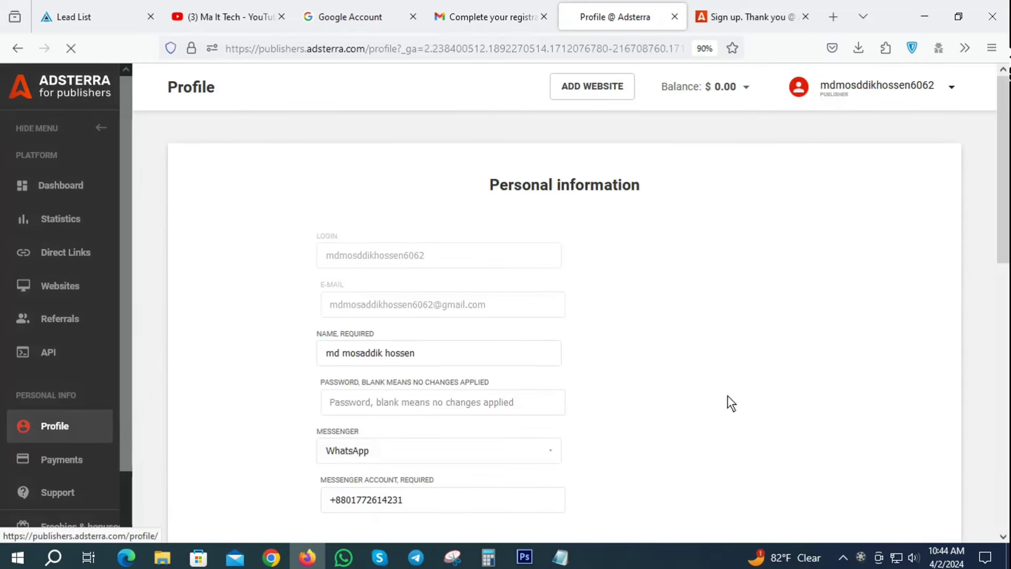
{"action": "scroll", "coordinate": [790, 290], "scroll_direction": "down", "scroll_amount": 5}
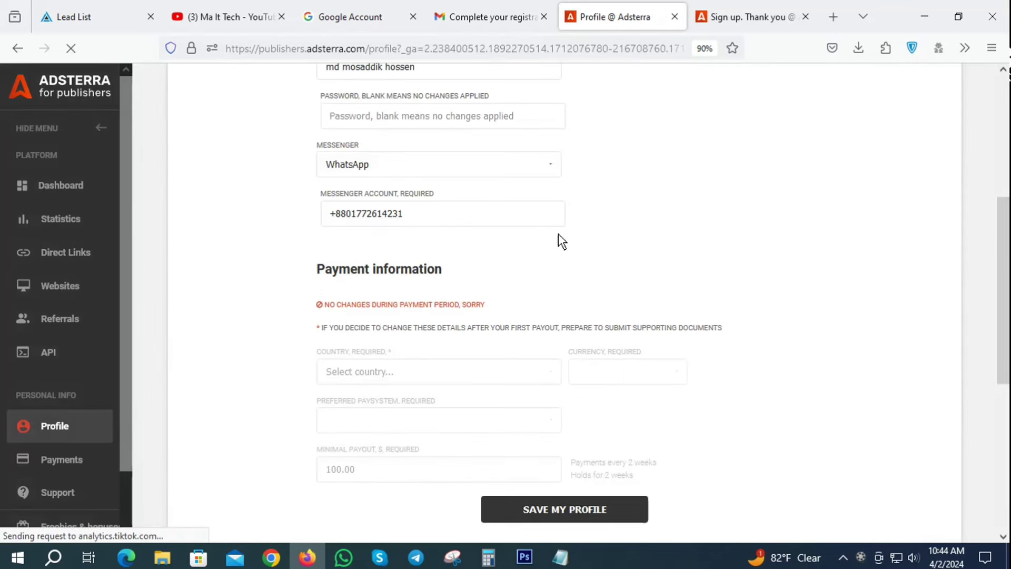
{"action": "scroll", "coordinate": [606, 243], "scroll_direction": "down", "scroll_amount": 2}
{"action": "scroll", "coordinate": [655, 245], "scroll_direction": "down", "scroll_amount": 3}
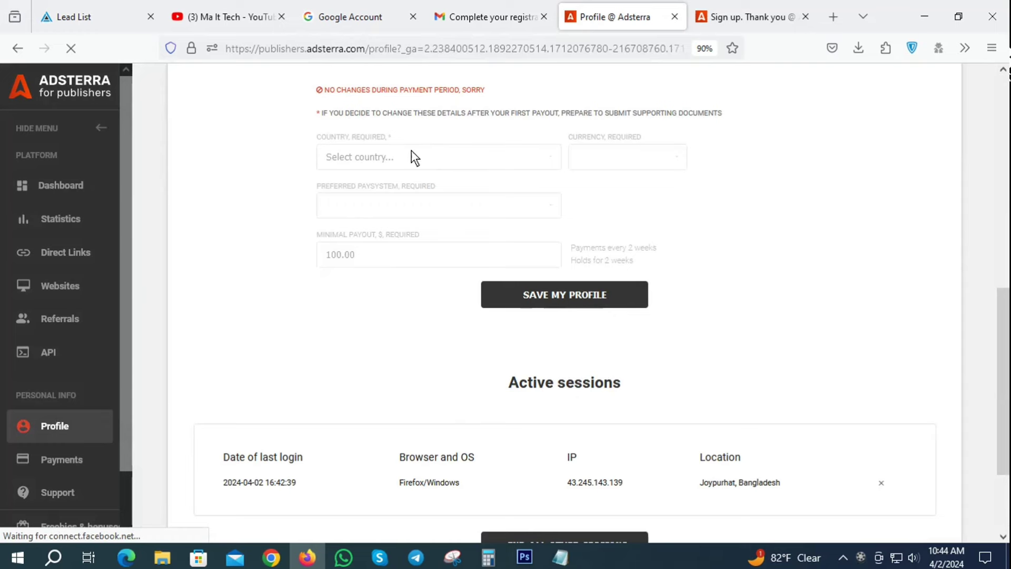
{"action": "scroll", "coordinate": [605, 181], "scroll_direction": "up", "scroll_amount": 1}
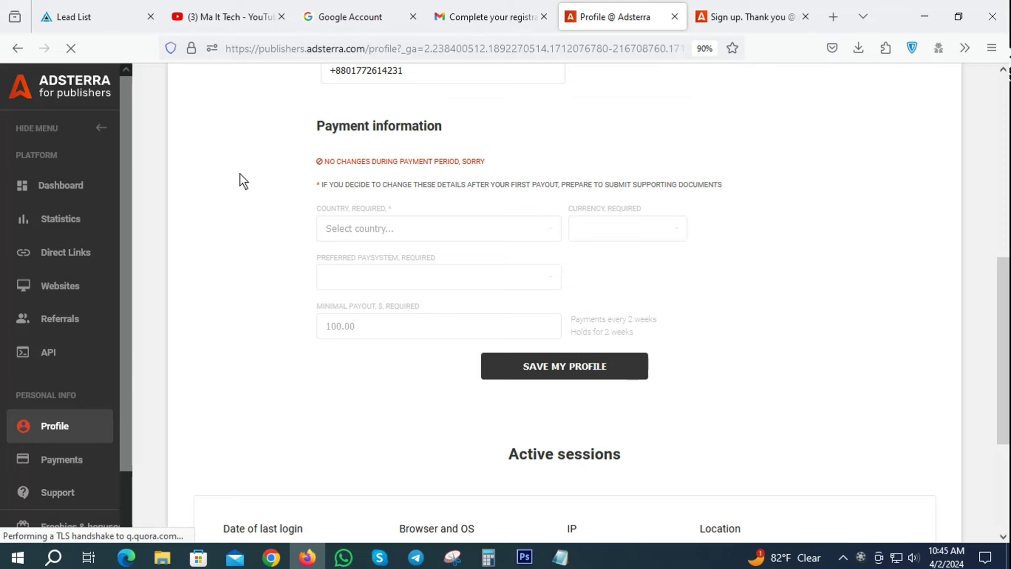
{"action": "scroll", "coordinate": [626, 236], "scroll_direction": "up", "scroll_amount": 2}
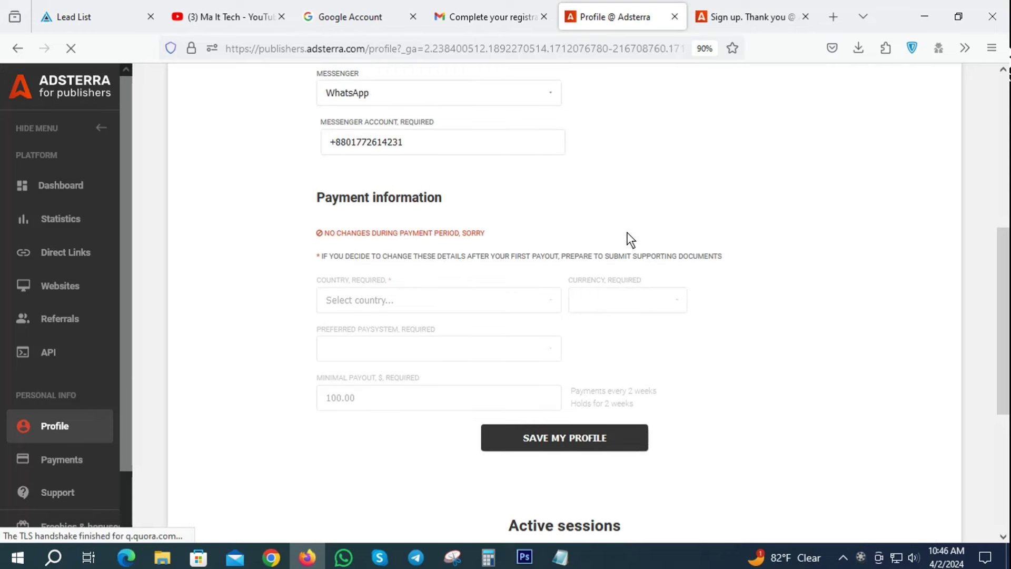
{"action": "scroll", "coordinate": [627, 236], "scroll_direction": "down", "scroll_amount": 5}
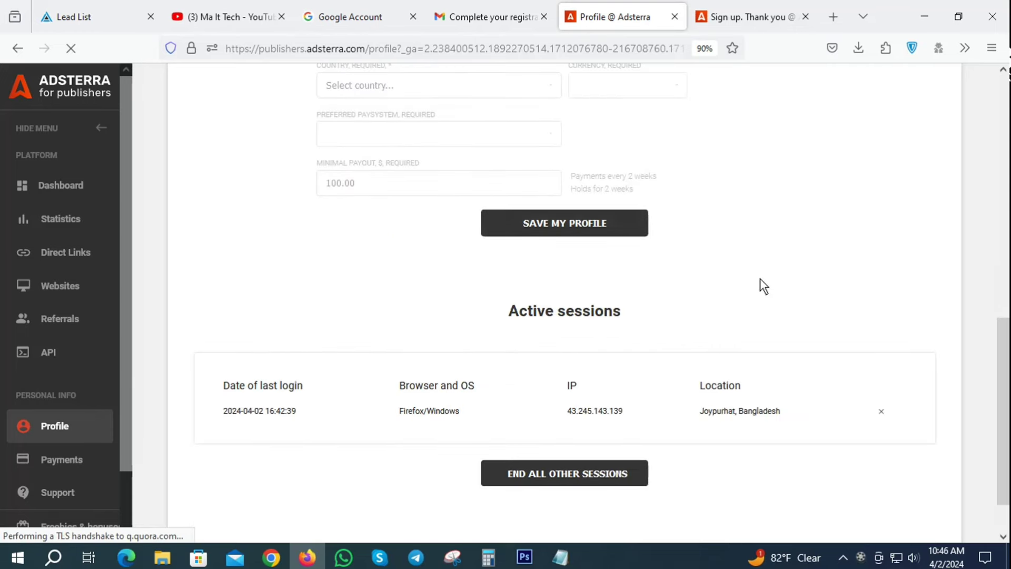
{"action": "scroll", "coordinate": [172, 316], "scroll_direction": "up", "scroll_amount": 6}
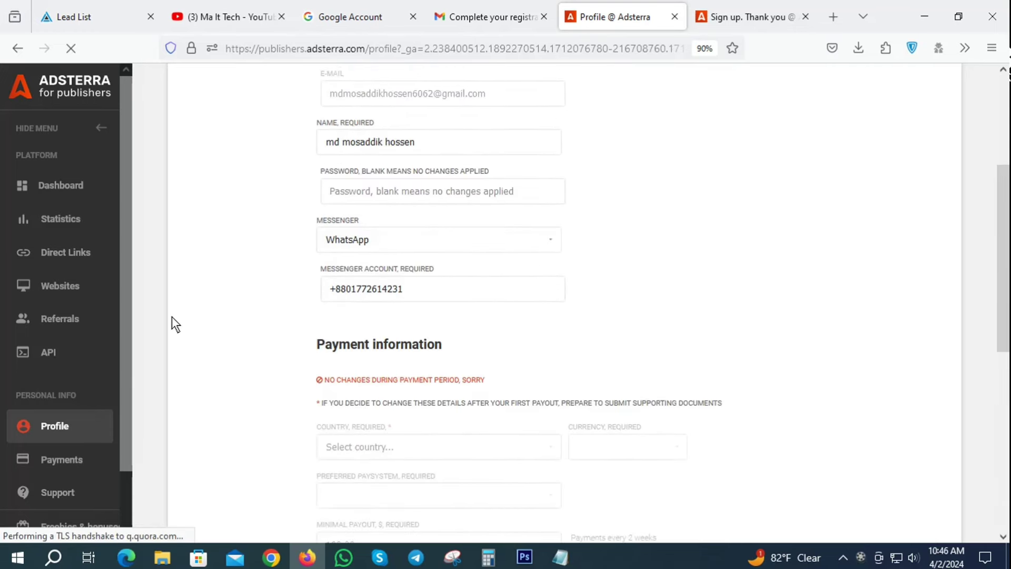
{"action": "scroll", "coordinate": [172, 315], "scroll_direction": "up", "scroll_amount": 4}
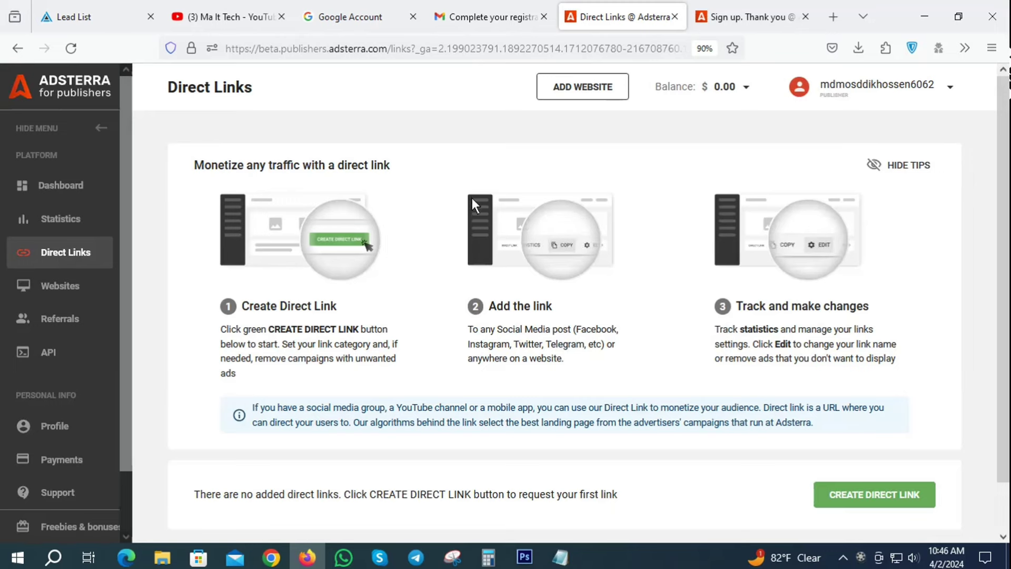
Start a new direct link with the green CREATE DIRECT LINK button.
{"action": "scroll", "coordinate": [435, 247], "scroll_direction": "down", "scroll_amount": 2}
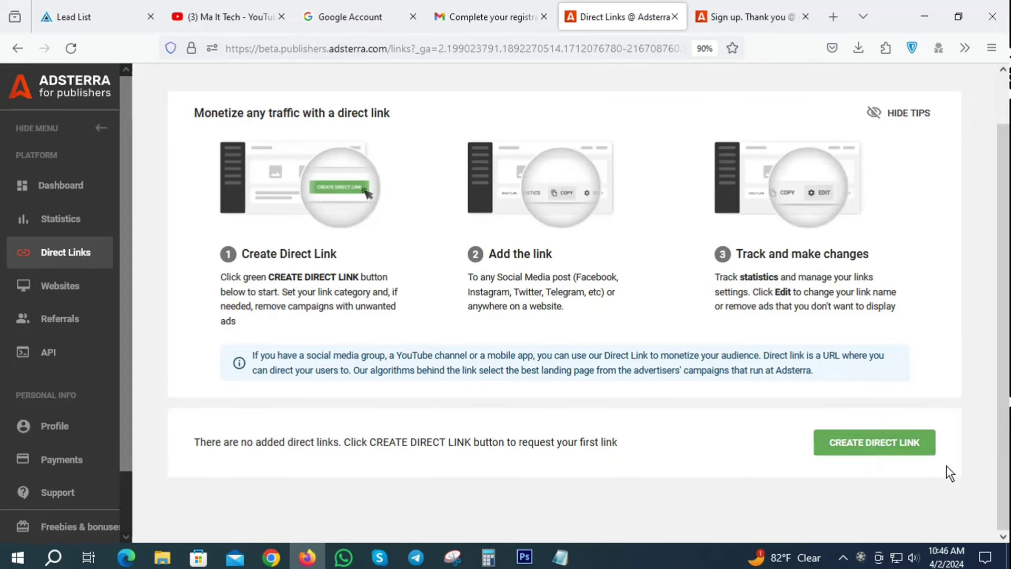
{"action": "left_click", "coordinate": [896, 441]}
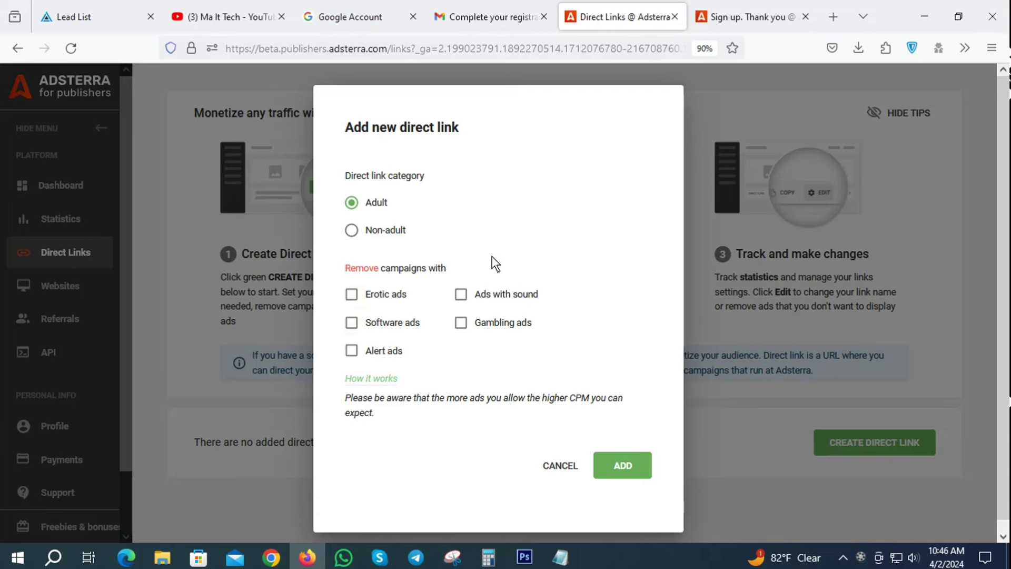
Submit the direct link request with the Adult category selected.
{"action": "left_click", "coordinate": [354, 234]}
{"action": "left_click", "coordinate": [356, 197]}
{"action": "left_click", "coordinate": [622, 465]}
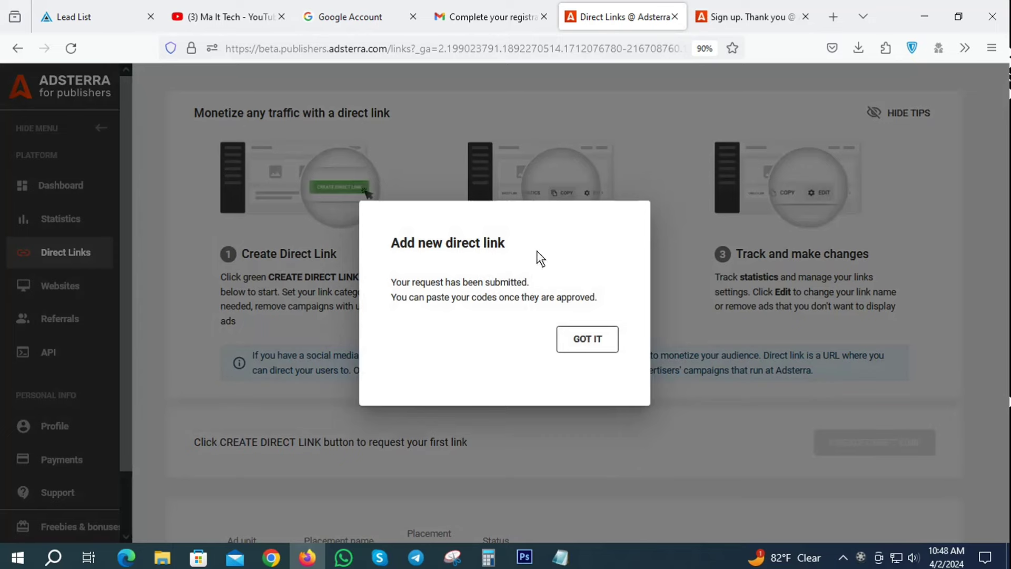
Dismiss the confirmation and reload to see the Direct Link listed as Pending.
{"action": "left_click", "coordinate": [584, 342]}
{"action": "scroll", "coordinate": [719, 389], "scroll_direction": "down", "scroll_amount": 4}
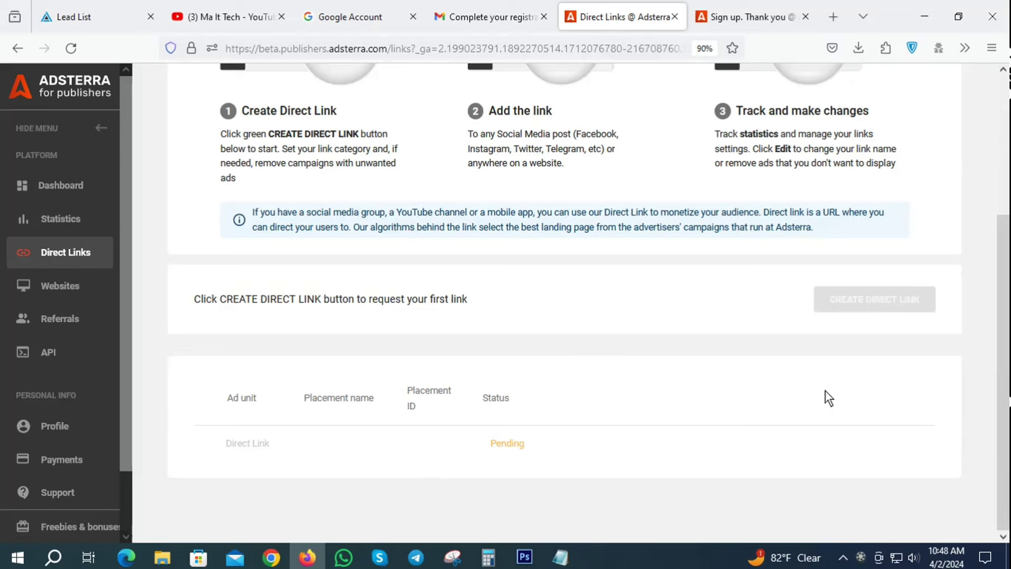
{"action": "left_click", "coordinate": [70, 48]}
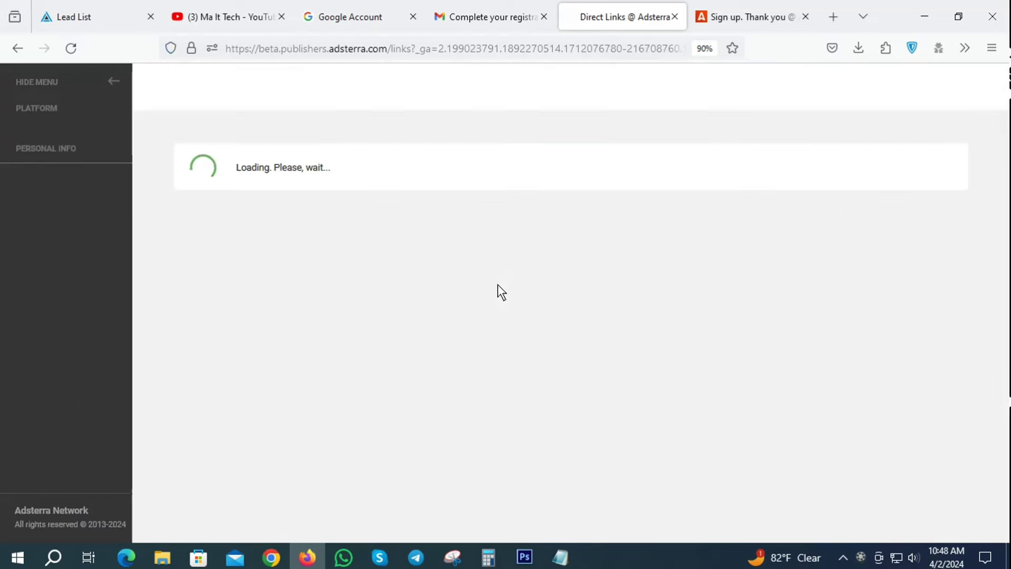
{"action": "scroll", "coordinate": [778, 354], "scroll_direction": "down", "scroll_amount": 2}
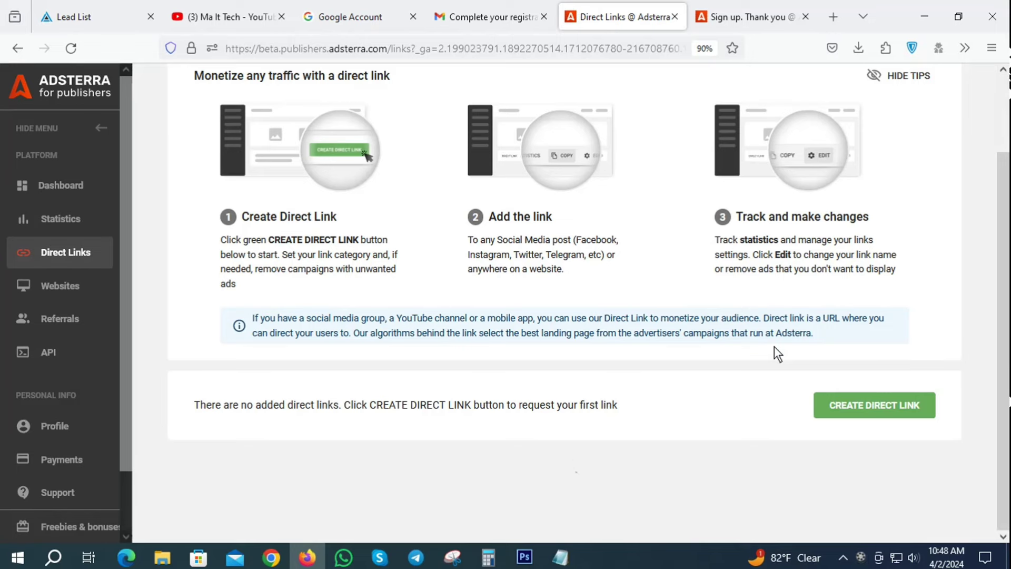
{"action": "scroll", "coordinate": [747, 358], "scroll_direction": "down", "scroll_amount": 2}
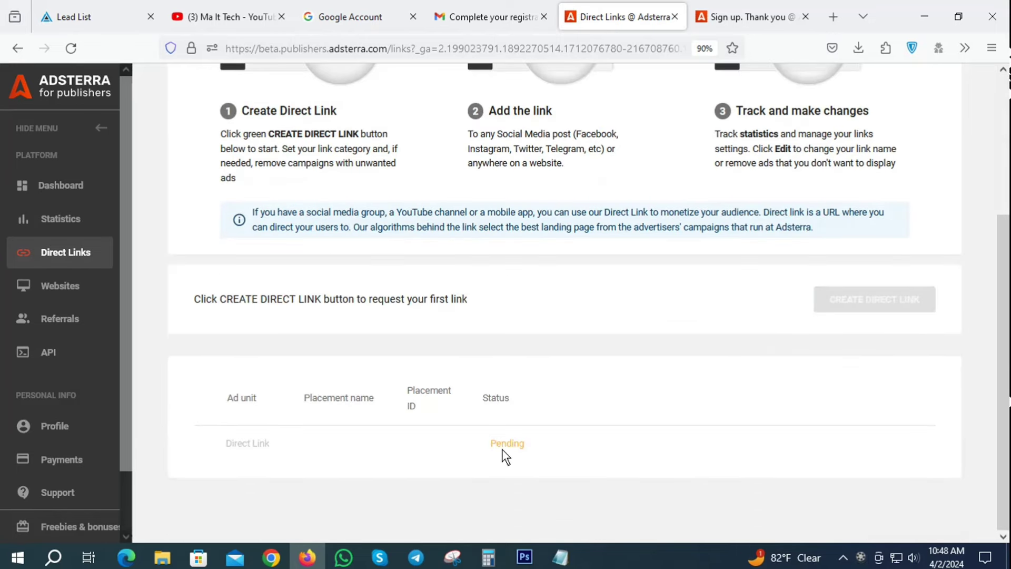
{"action": "scroll", "coordinate": [503, 451], "scroll_direction": "up", "scroll_amount": 4}
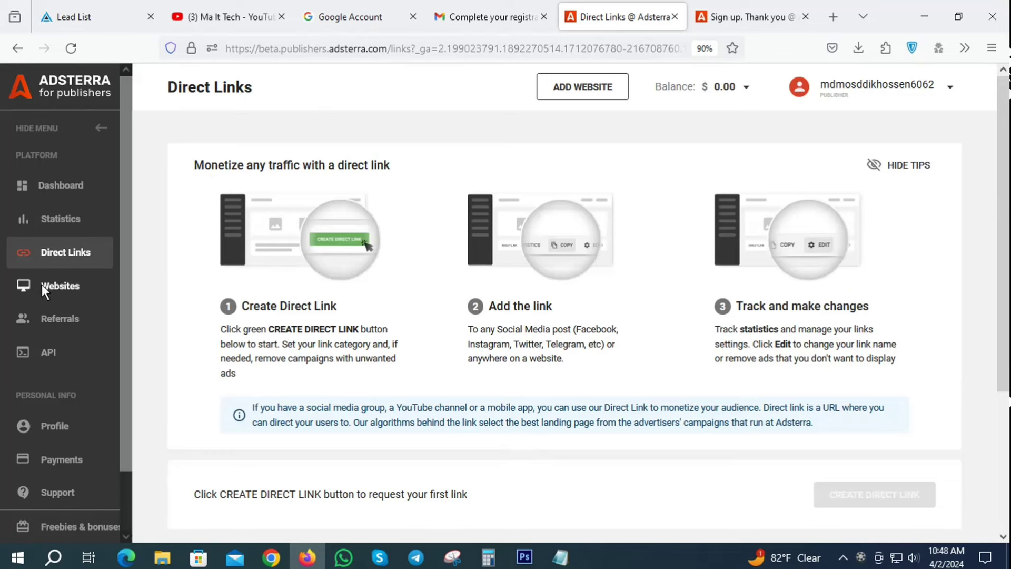
{"action": "left_click", "coordinate": [58, 287]}
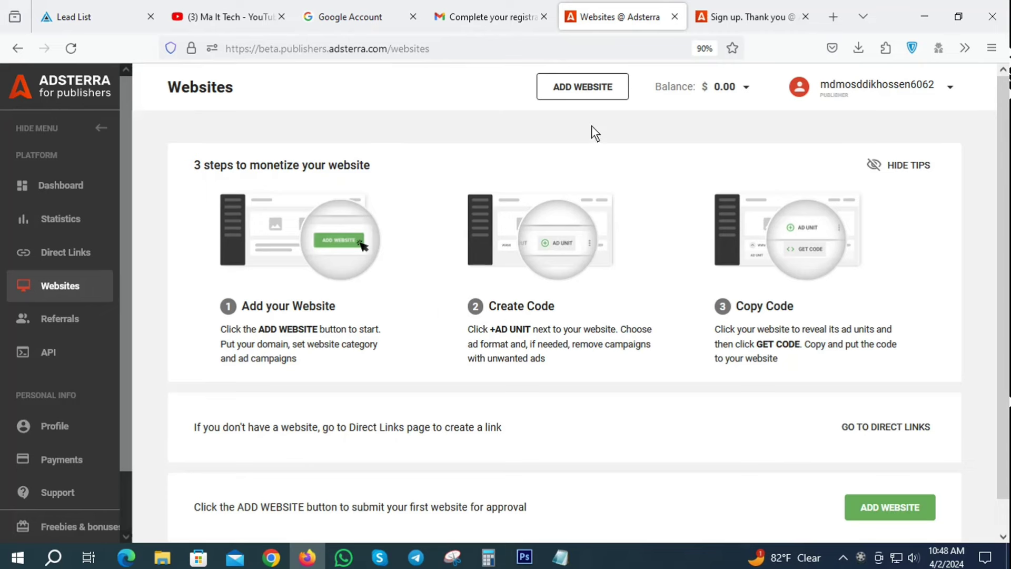
{"action": "left_click", "coordinate": [560, 557]}
{"action": "left_click", "coordinate": [320, 136]}
{"action": "left_click_drag", "start_coordinate": [315, 129], "coordinate": [105, 127]}
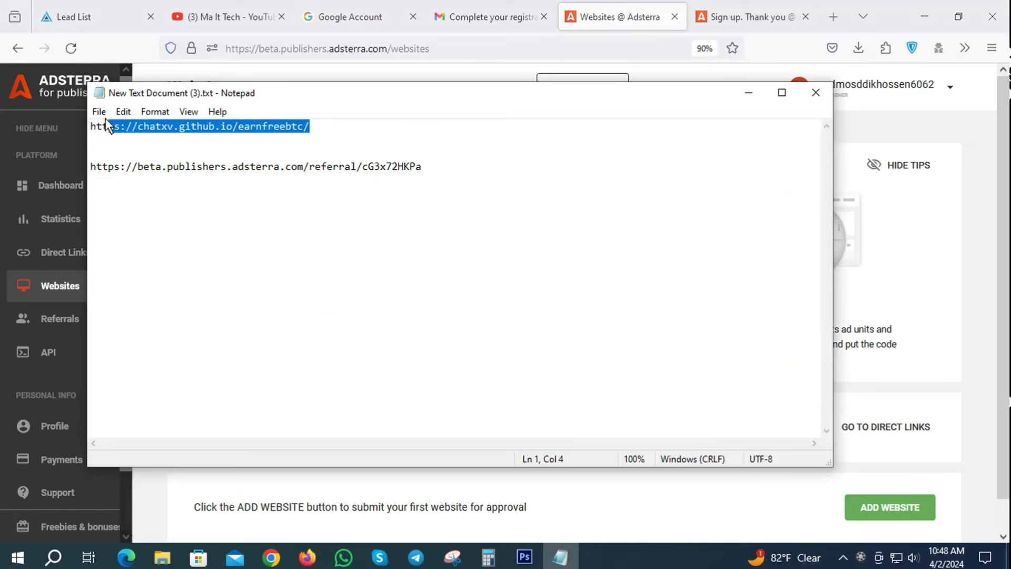
{"action": "right_click", "coordinate": [170, 126]}
{"action": "left_click", "coordinate": [205, 171]}
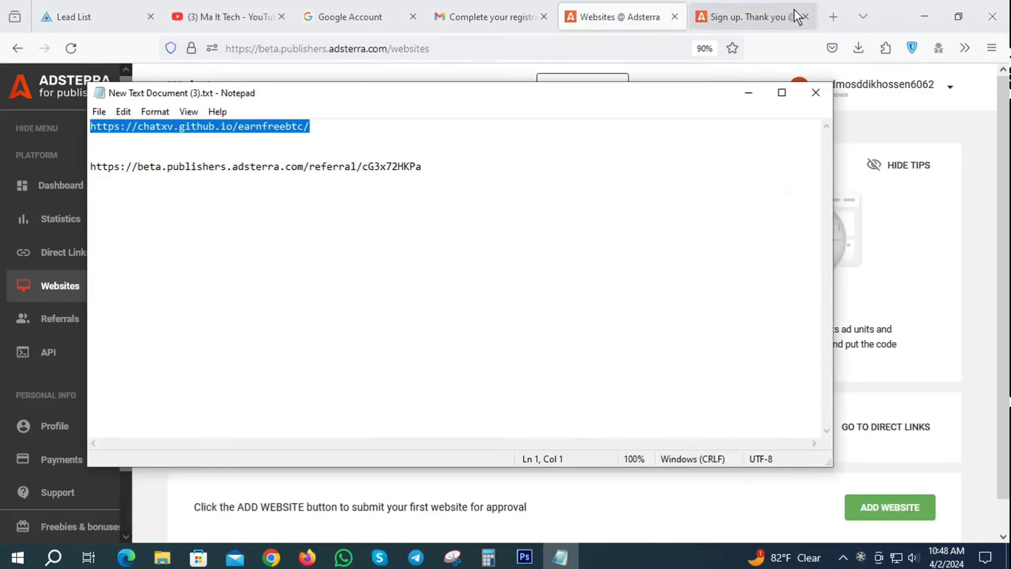
{"action": "left_click", "coordinate": [832, 18]}
{"action": "left_click", "coordinate": [280, 46]}
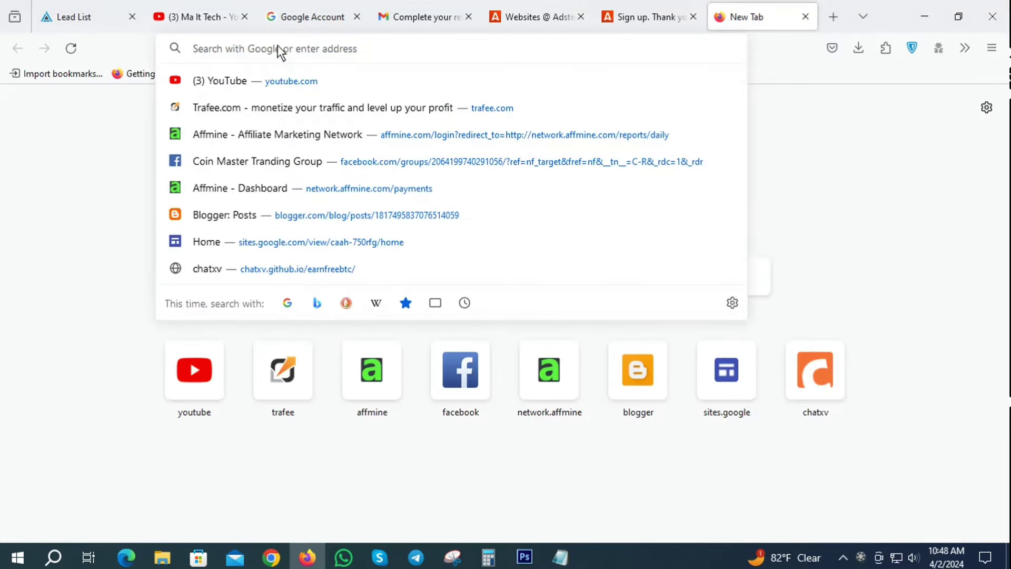
{"action": "key", "text": "ctrl+v"}
{"action": "key", "text": "Return"}
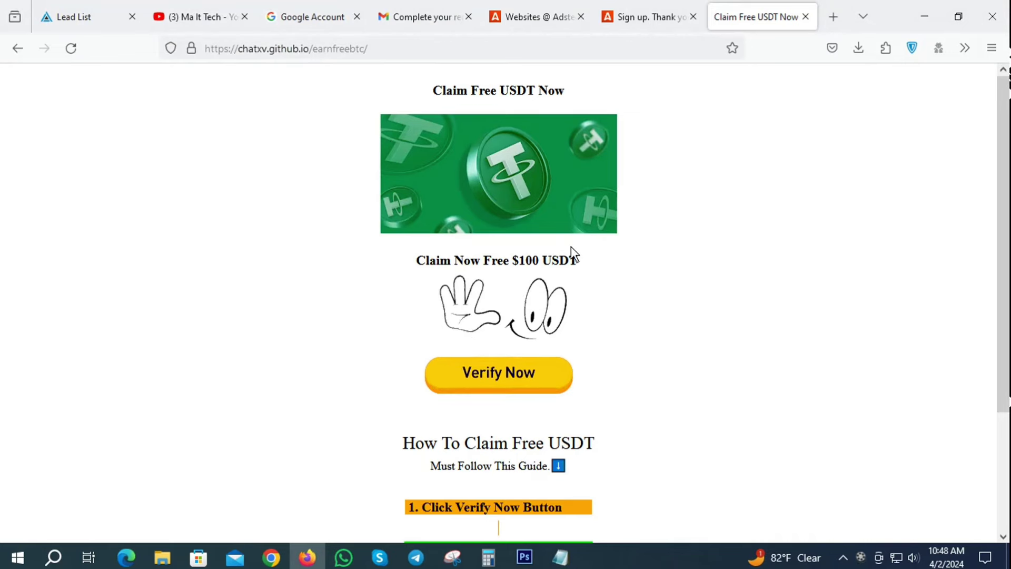
Switch between the Adsterra Websites, Claim Free USDT Now and AdBlueMedia Lead List tabs.
{"action": "left_click", "coordinate": [543, 3]}
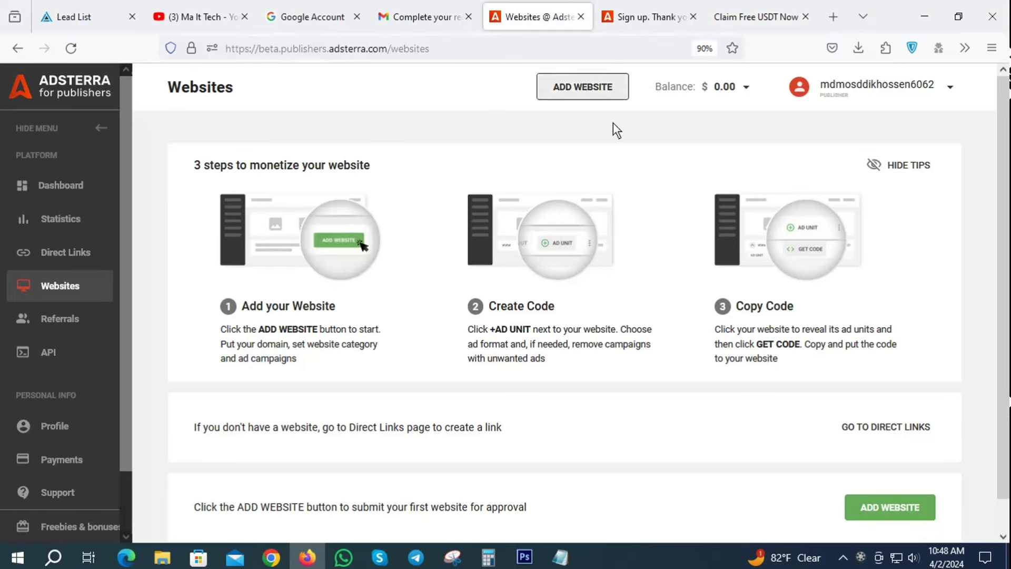
{"action": "left_click", "coordinate": [743, 9]}
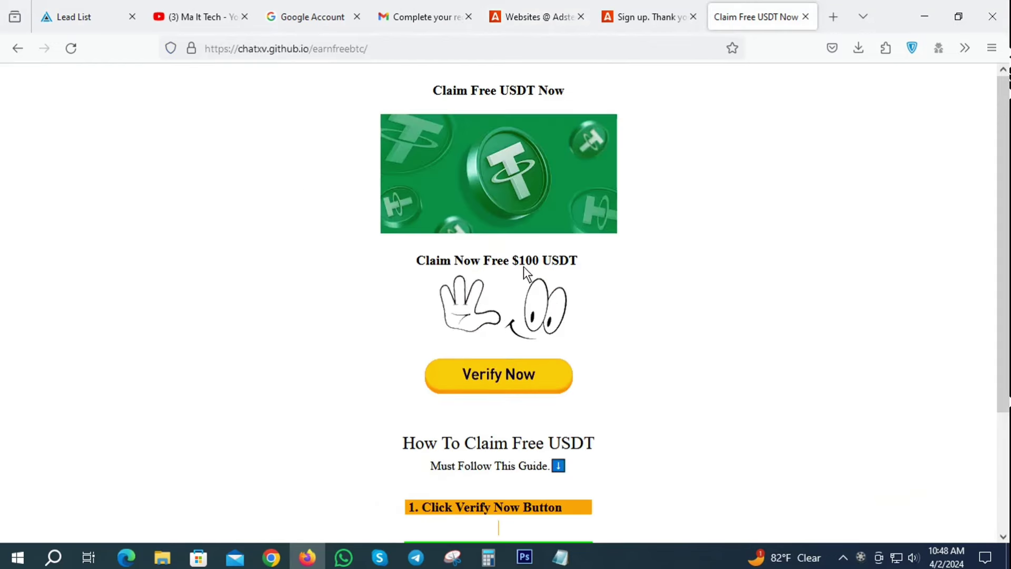
{"action": "left_click", "coordinate": [74, 11]}
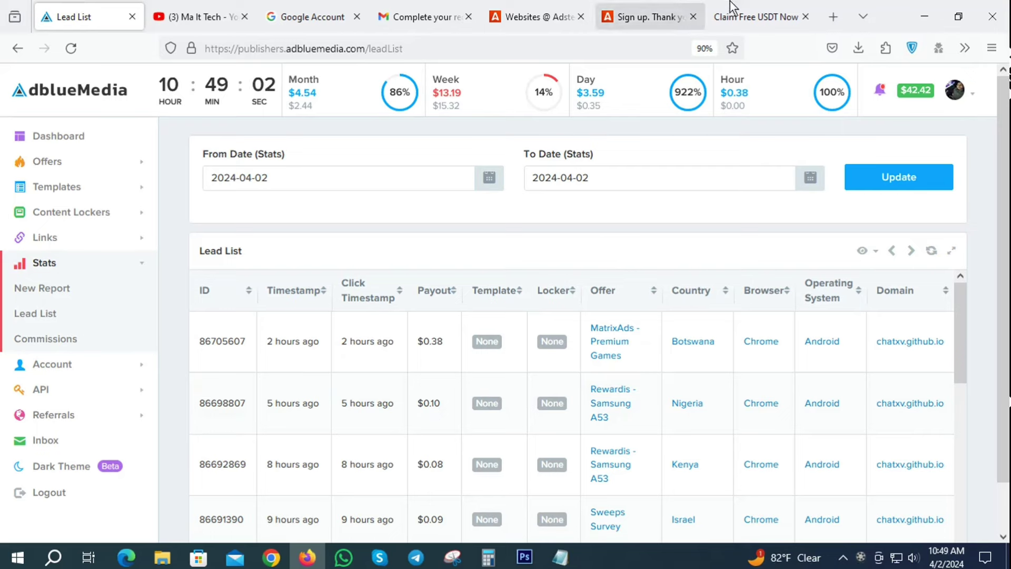
Flip through the USDT, Adsterra and Lead List tabs, finishing on Adsterra Websites.
{"action": "left_click", "coordinate": [774, 16]}
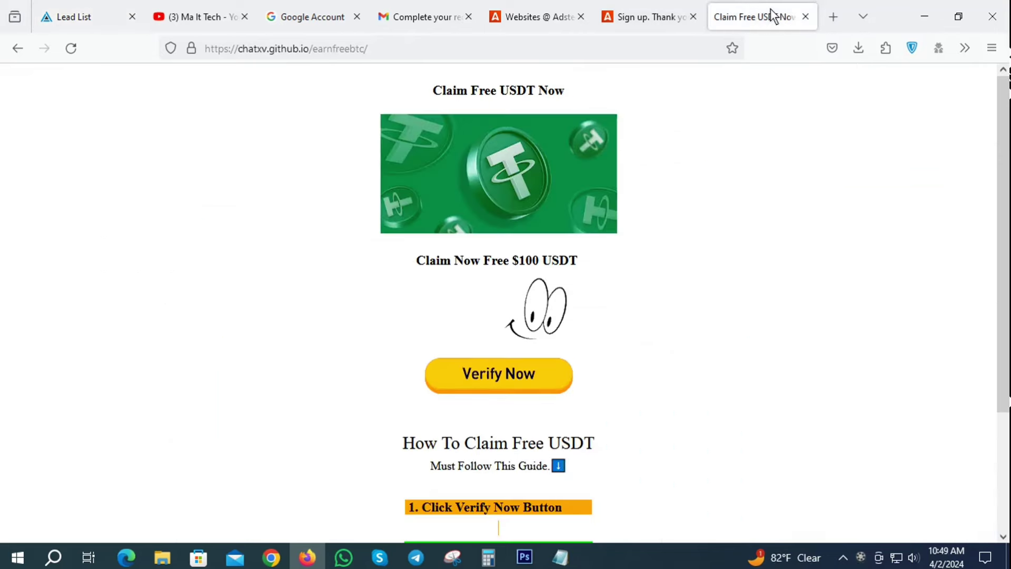
{"action": "left_click", "coordinate": [574, 15]}
{"action": "left_click", "coordinate": [88, 14]}
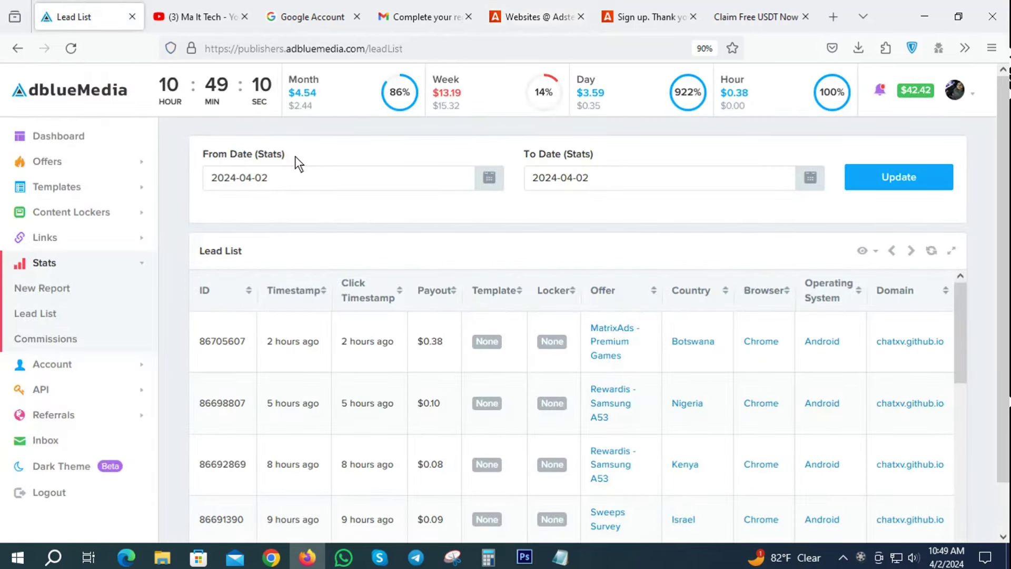
{"action": "left_click", "coordinate": [520, 8]}
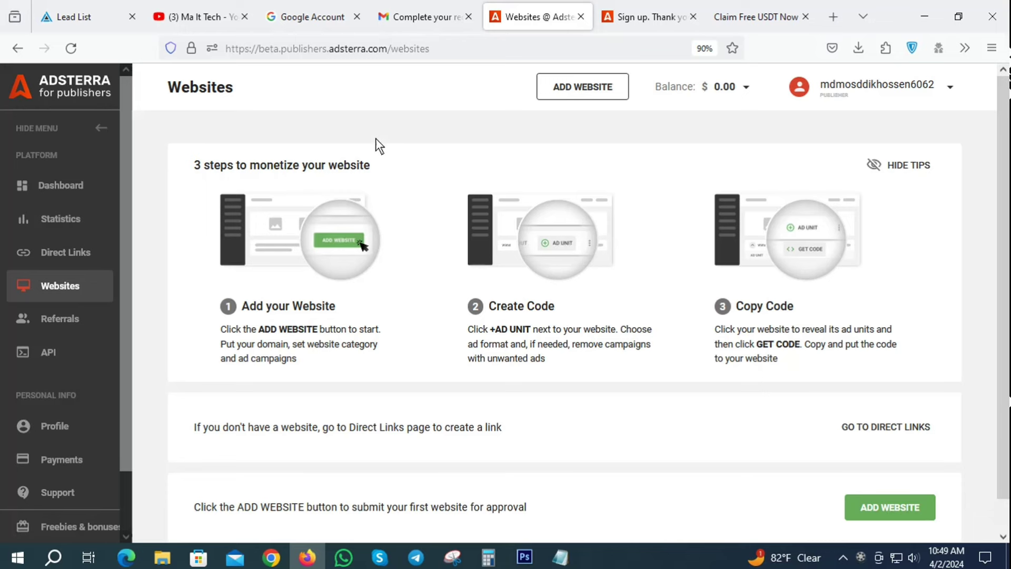
Reload, confirm DirectLink_1 (22858003) shows Active on Direct Links, then switch to the Claim Free USDT Now page.
{"action": "scroll", "coordinate": [668, 406], "scroll_direction": "down", "scroll_amount": 1}
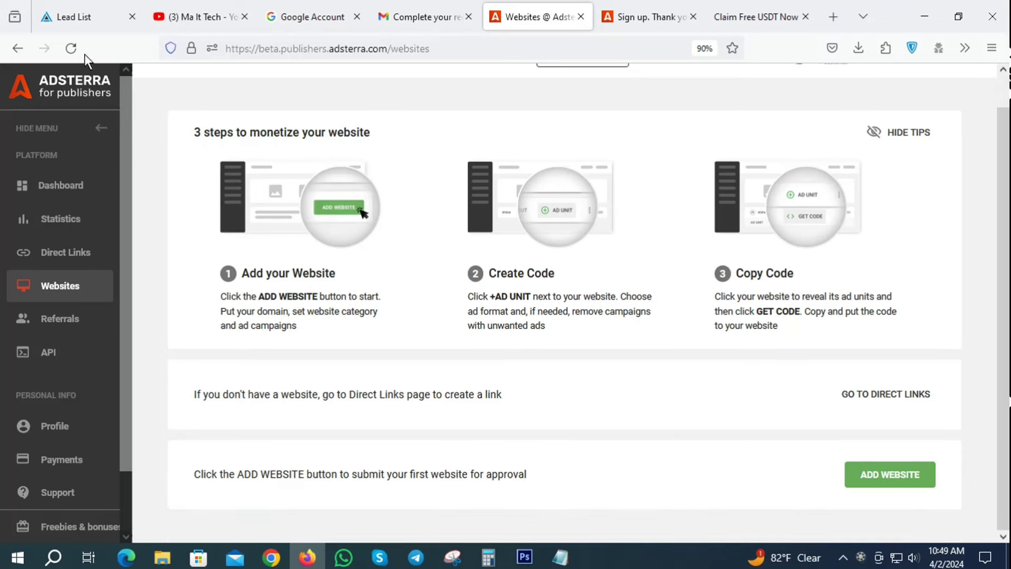
{"action": "left_click", "coordinate": [69, 46]}
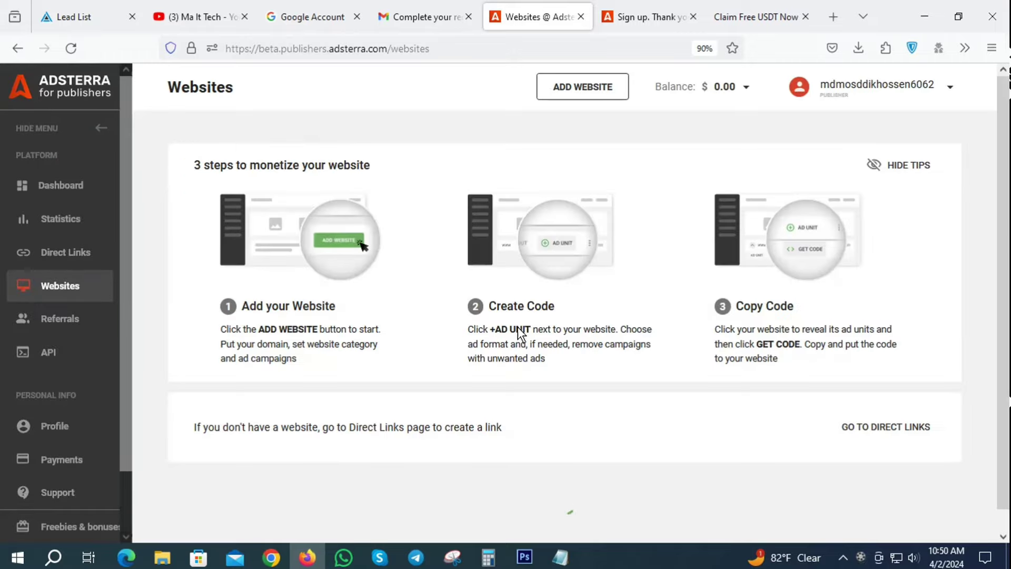
{"action": "left_click", "coordinate": [49, 251]}
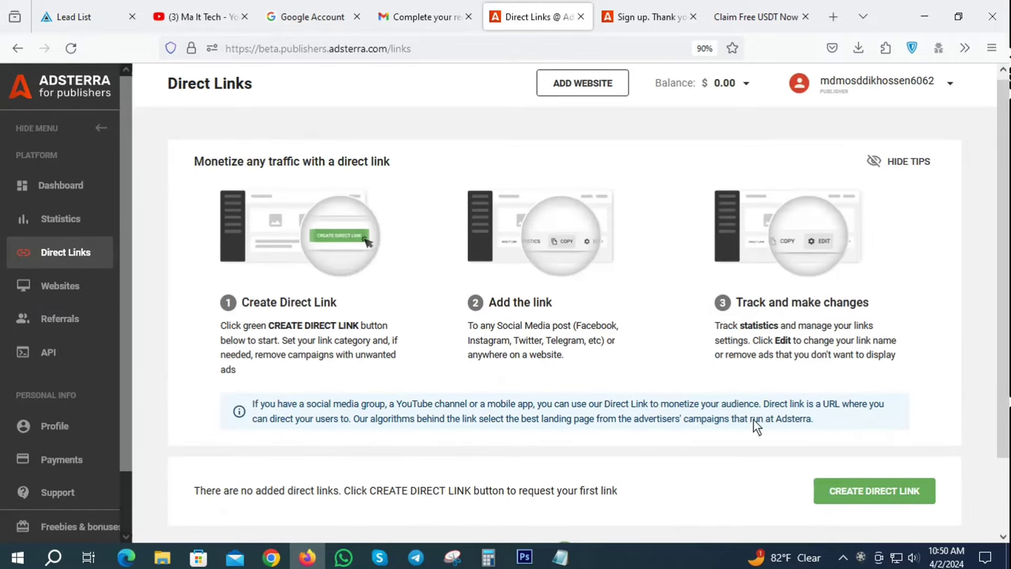
{"action": "scroll", "coordinate": [746, 367], "scroll_direction": "down", "scroll_amount": 5}
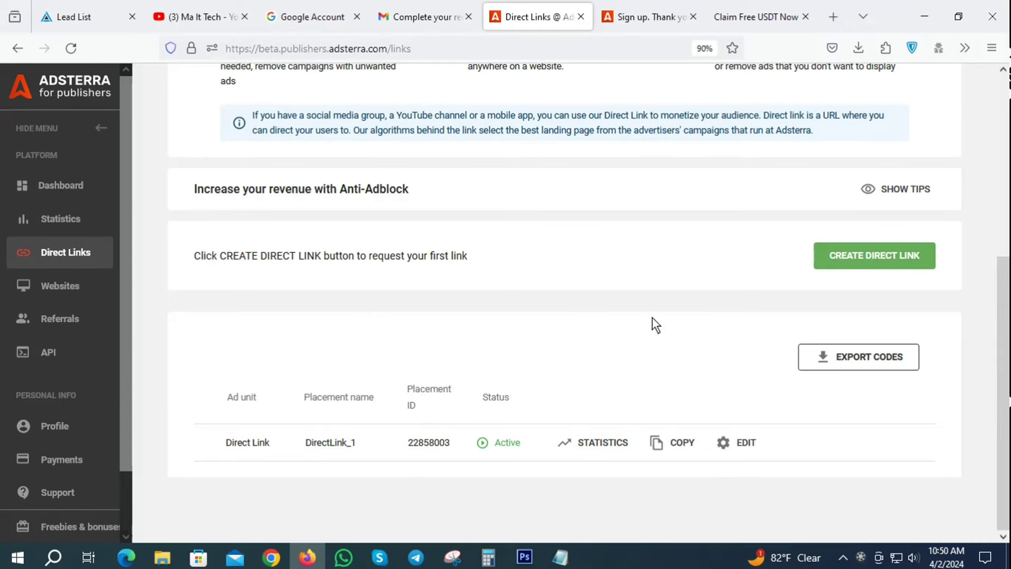
{"action": "left_click", "coordinate": [719, 11]}
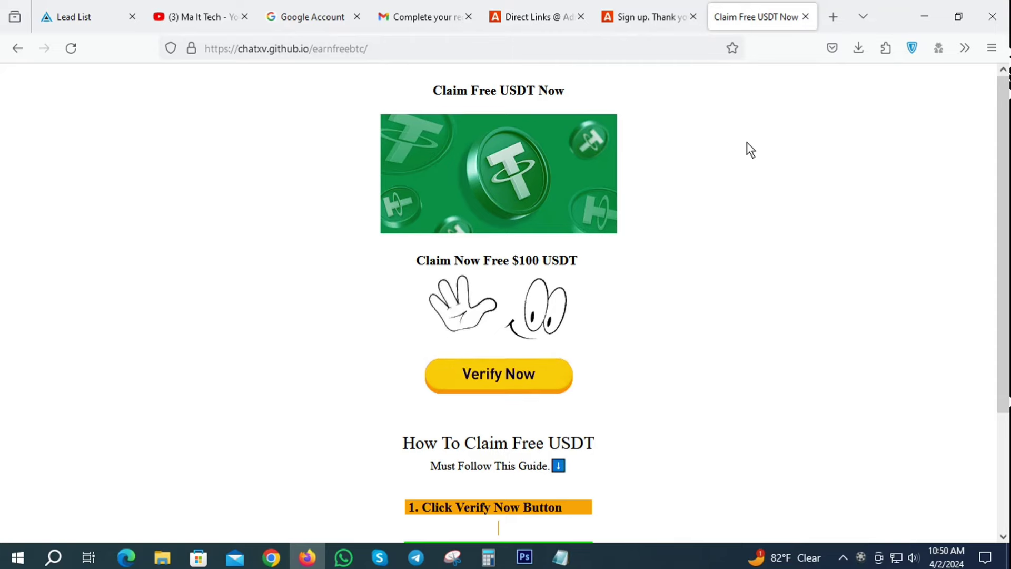
Return to the Adsterra Direct Links page and view its top, showing the three direct-link steps.
{"action": "left_click", "coordinate": [535, 16]}
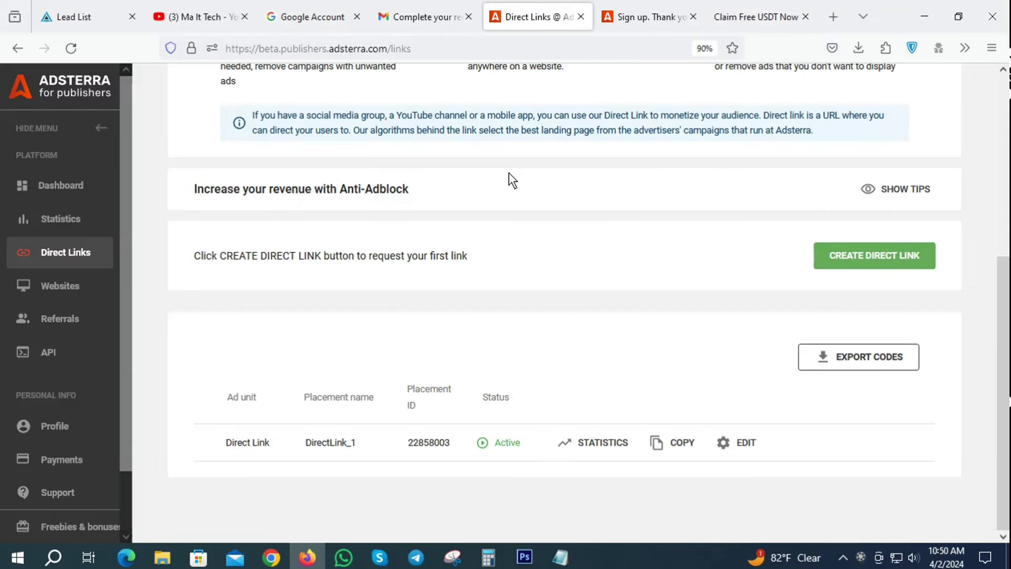
{"action": "scroll", "coordinate": [509, 173], "scroll_direction": "up", "scroll_amount": 5}
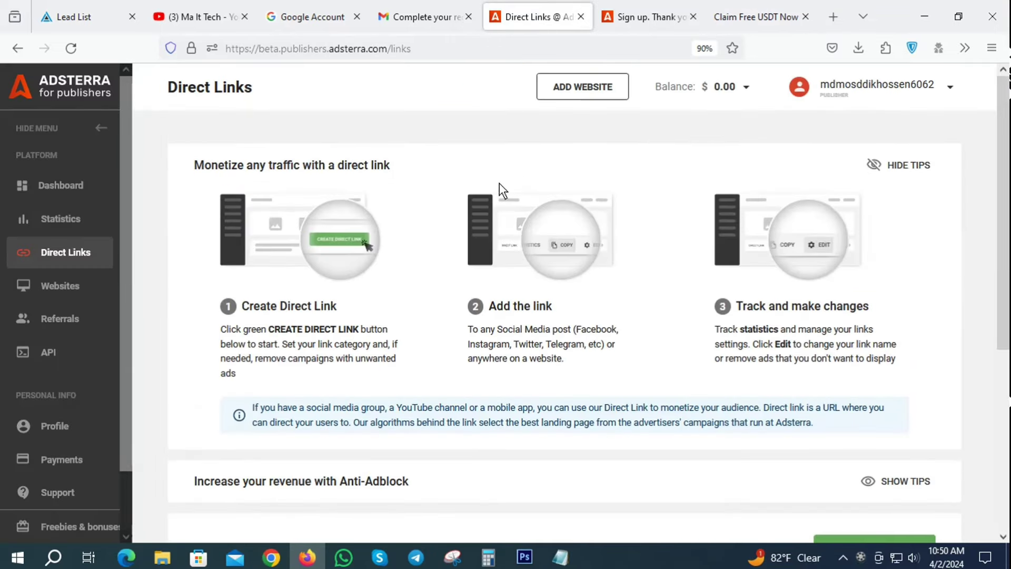